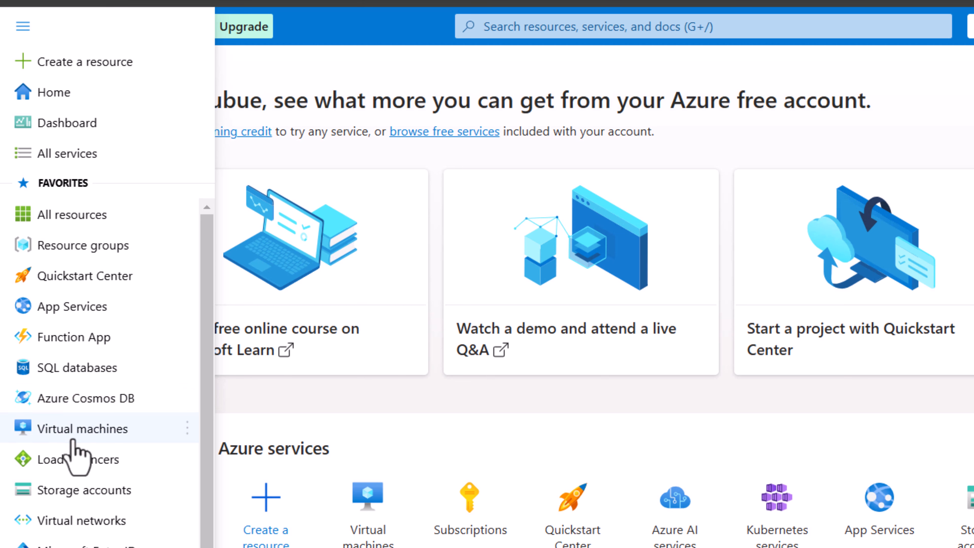
# - Start creating a new Azure virtual machine from the Virtual machines page
pyautogui.click(104, 433)
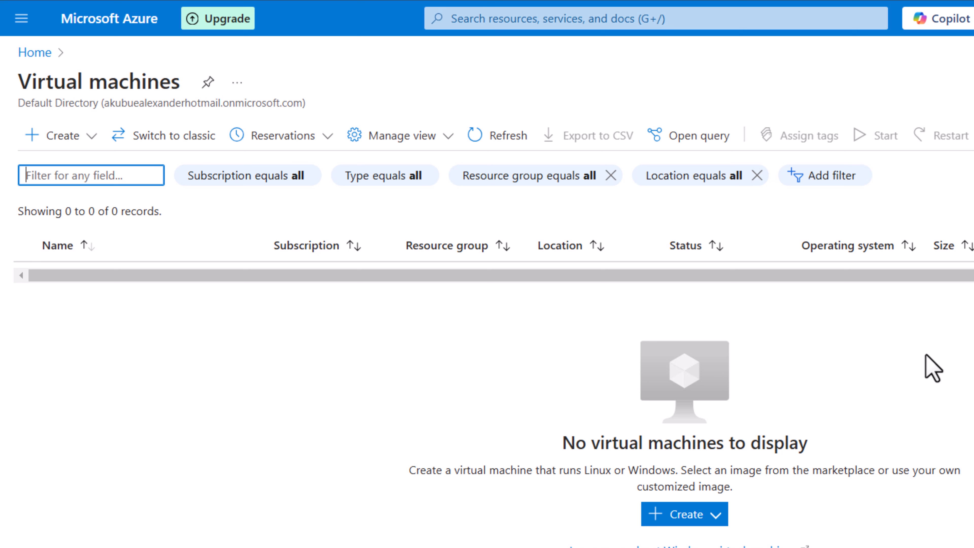
pyautogui.click(676, 531)
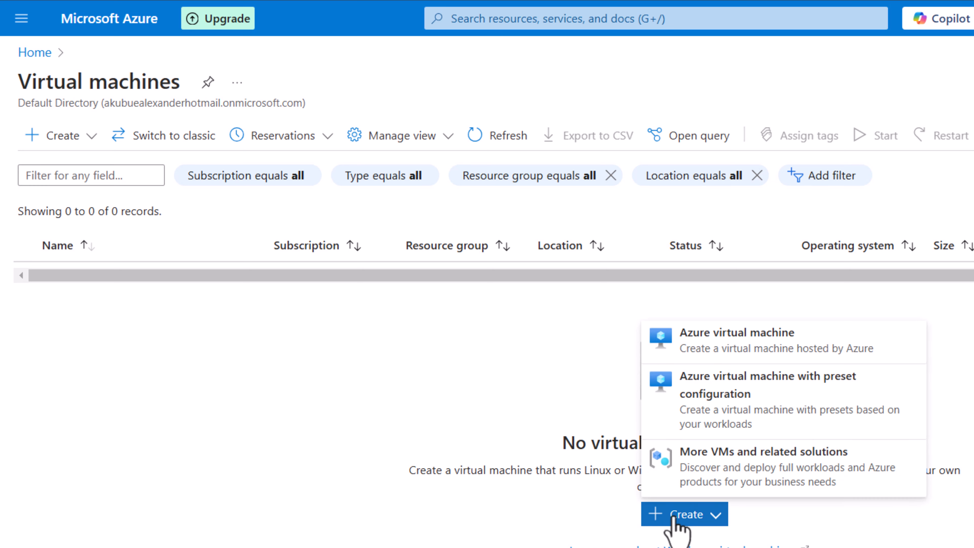
pyautogui.click(733, 347)
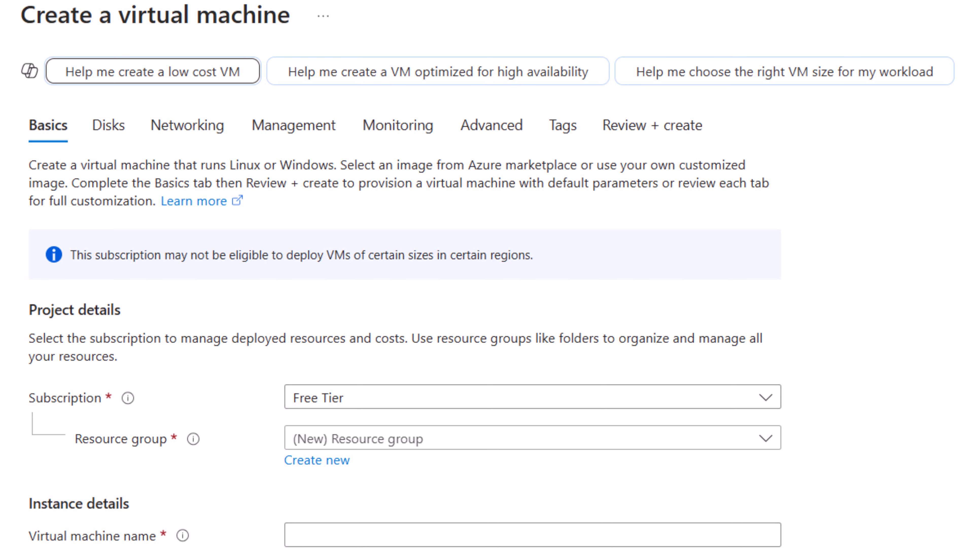
pyautogui.scroll(-5, 405, 326)
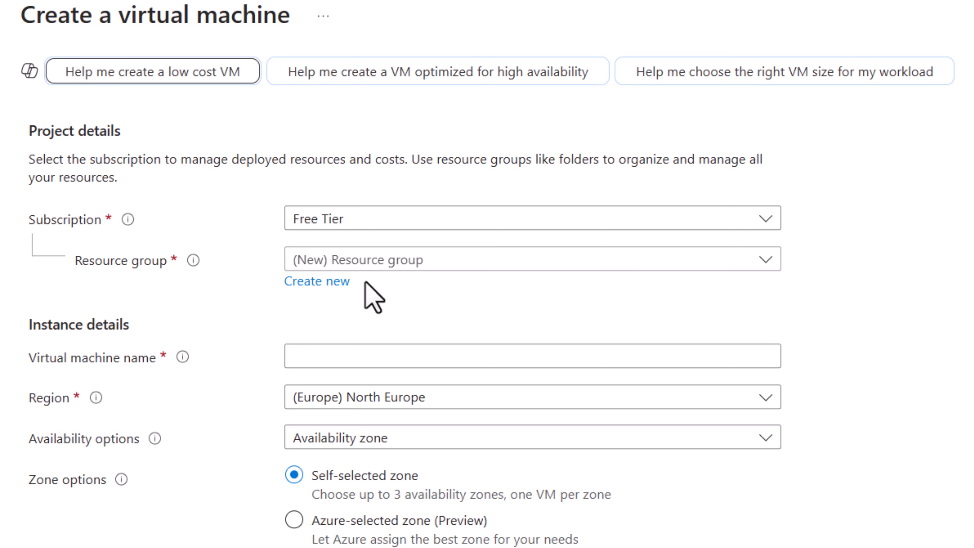
pyautogui.click(425, 261)
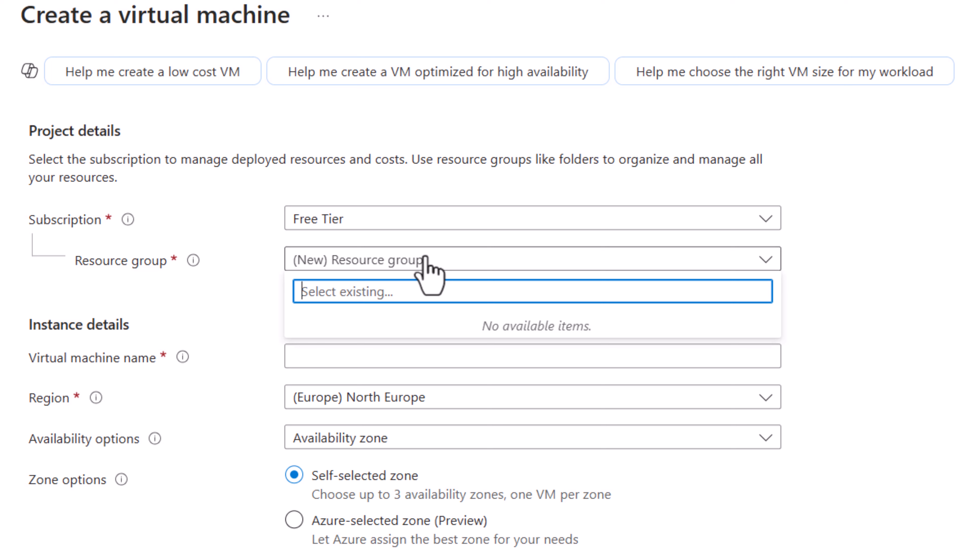
pyautogui.write('R')
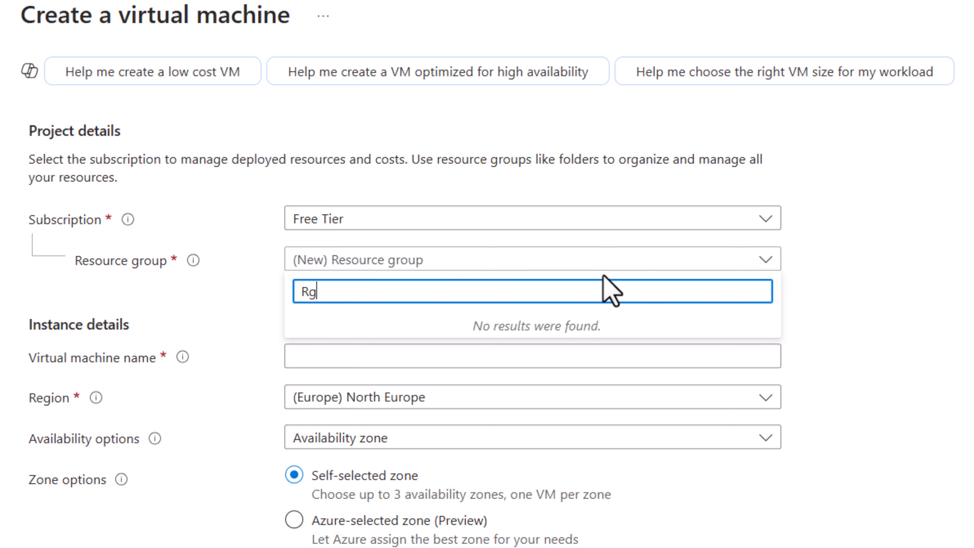
pyautogui.write('G')
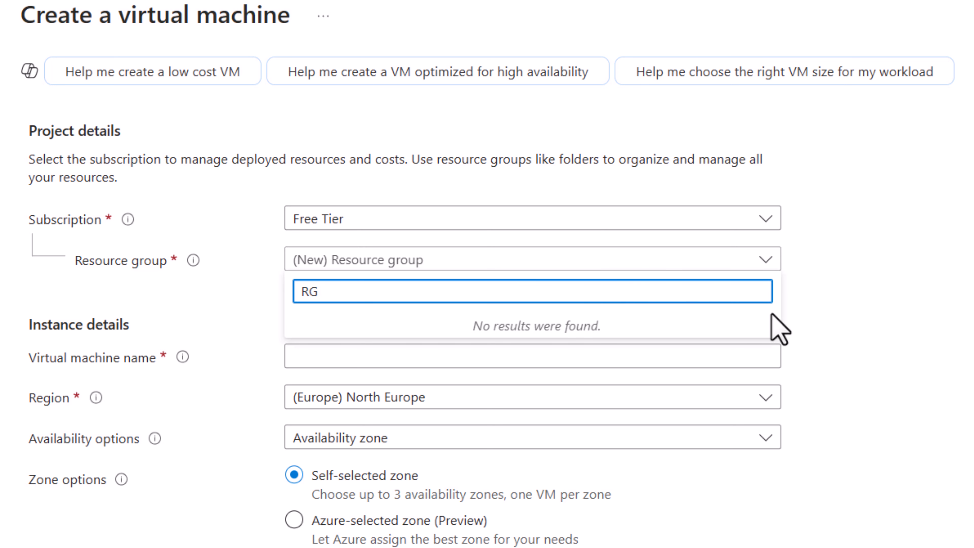
pyautogui.click(834, 358)
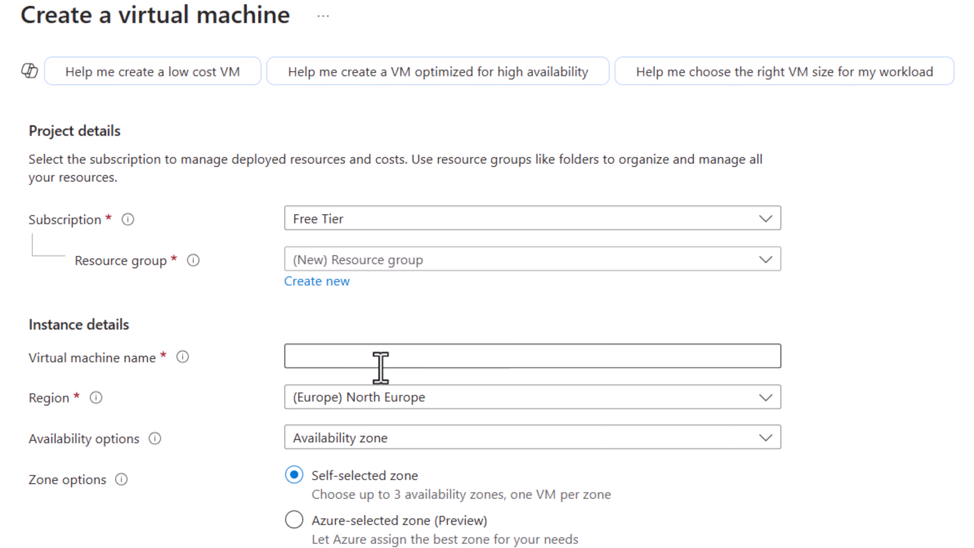
# - Name the virtual machine UbuntuVM
pyautogui.click(437, 359)
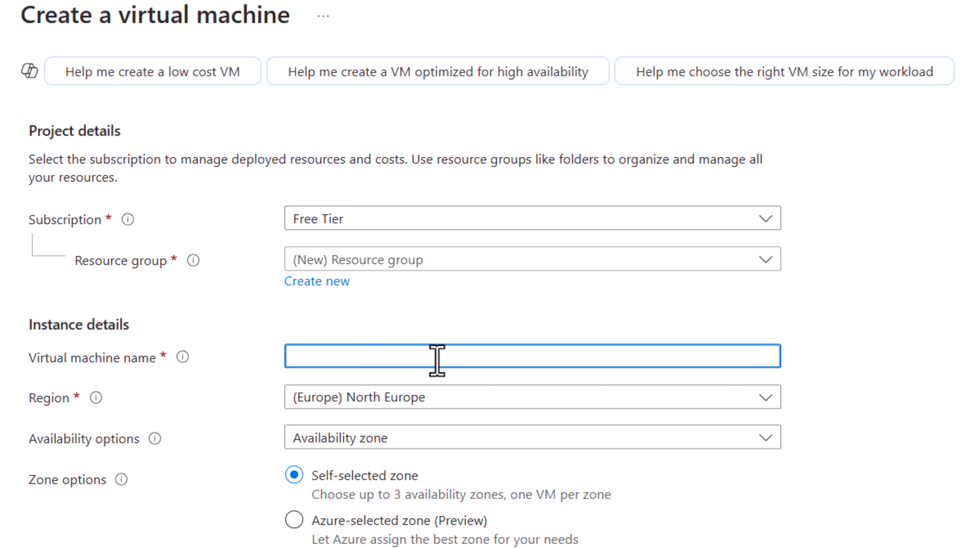
pyautogui.write('Ubunt')
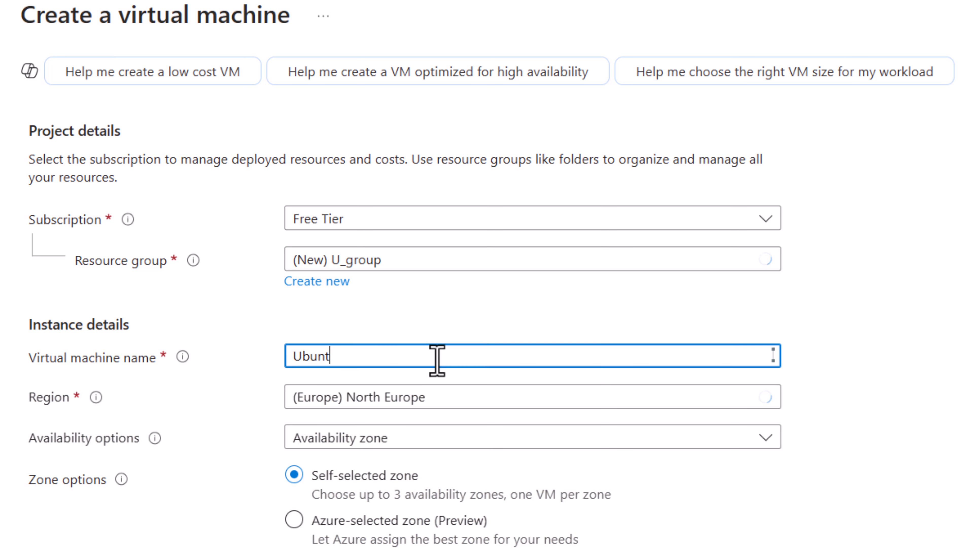
pyautogui.write('uVM')
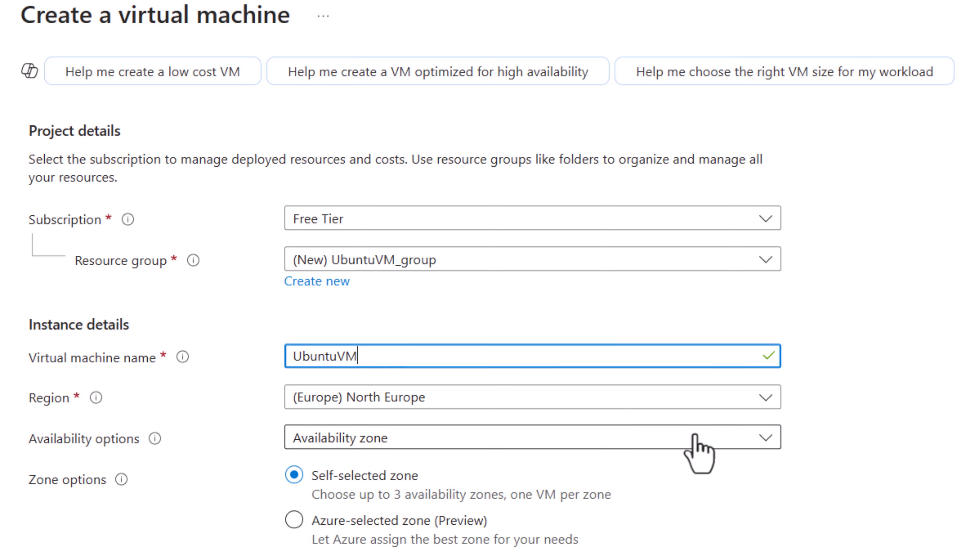
# - Set the virtual machine's region to (US) East US
pyautogui.click(763, 407)
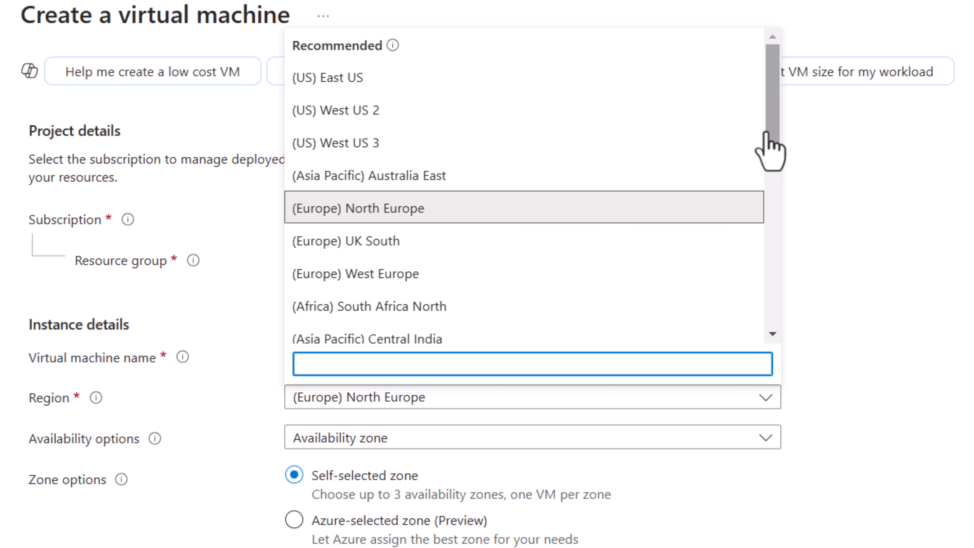
pyautogui.moveTo(775, 134); pyautogui.dragTo(774, 106)
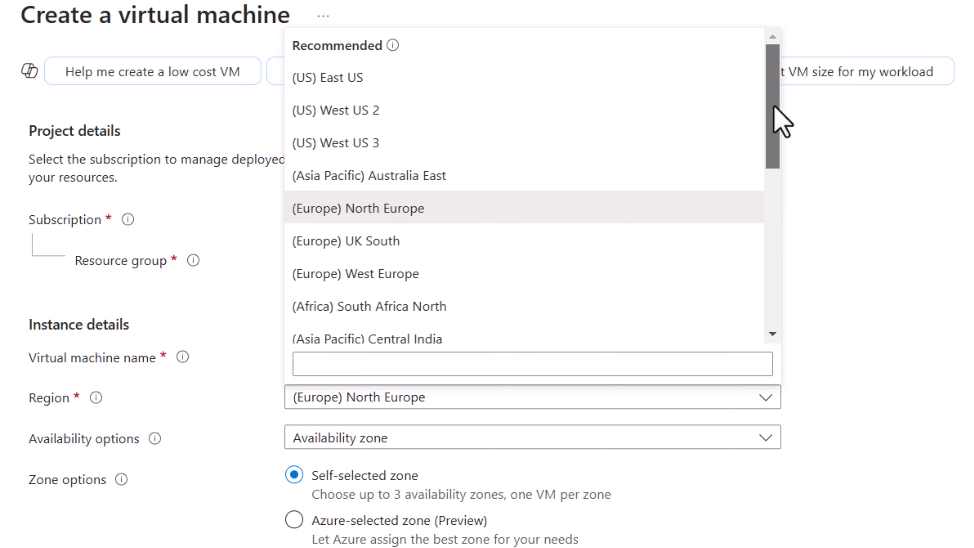
pyautogui.click(406, 88)
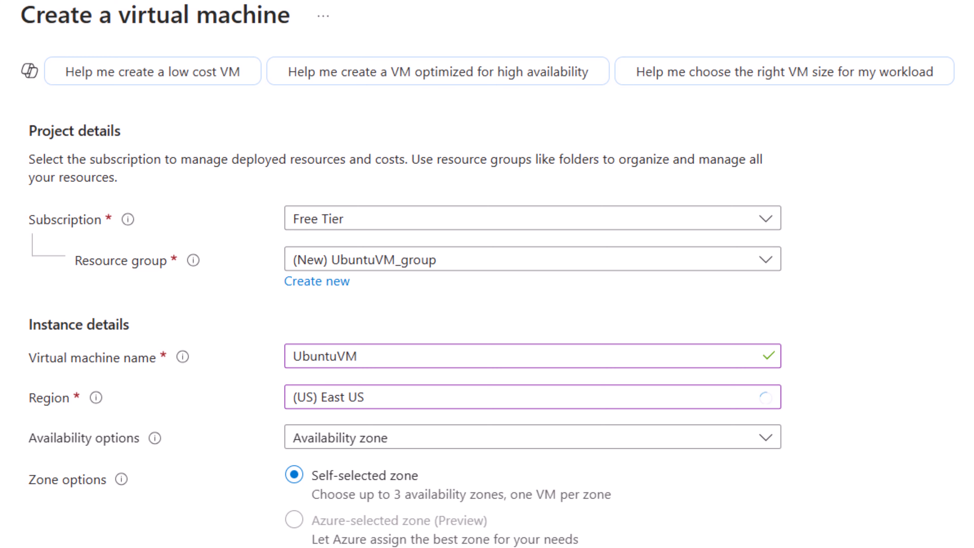
# - Browse the list of available operating system images for the virtual machine
pyautogui.scroll(-5, 404, 327)
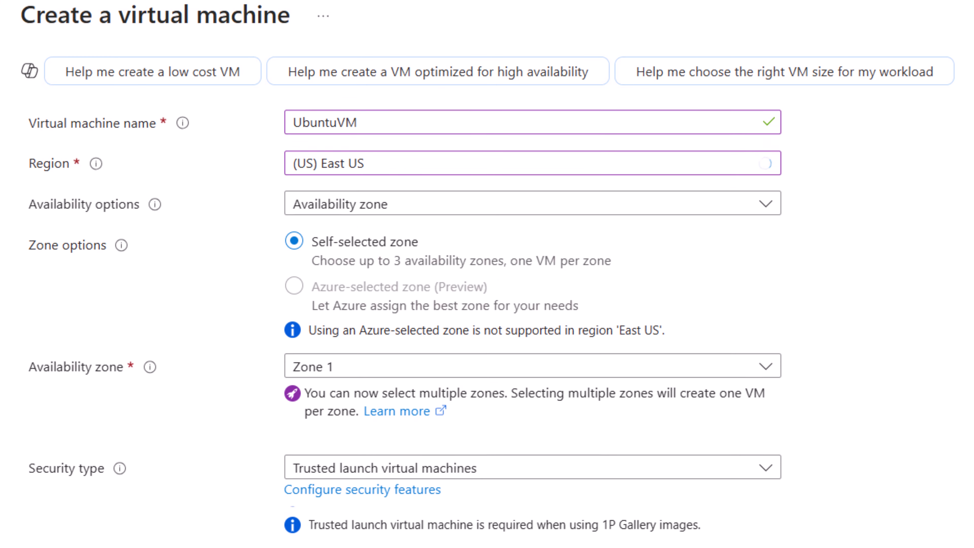
pyautogui.scroll(-2, 405, 326)
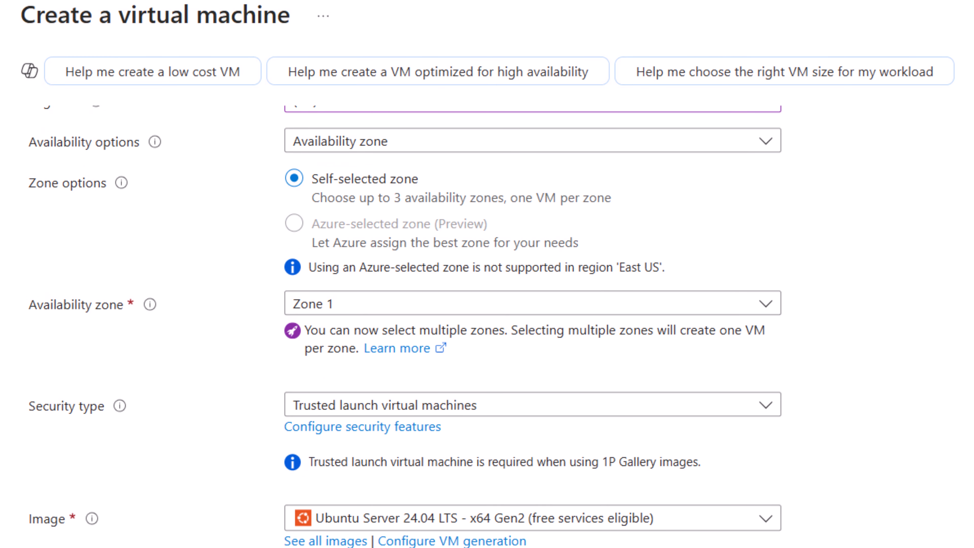
pyautogui.scroll(-7, 405, 326)
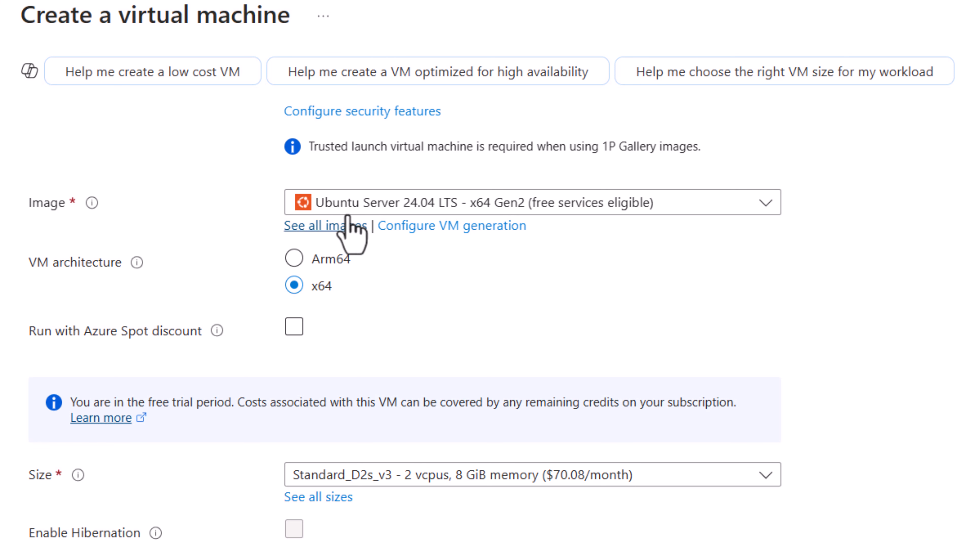
pyautogui.click(767, 202)
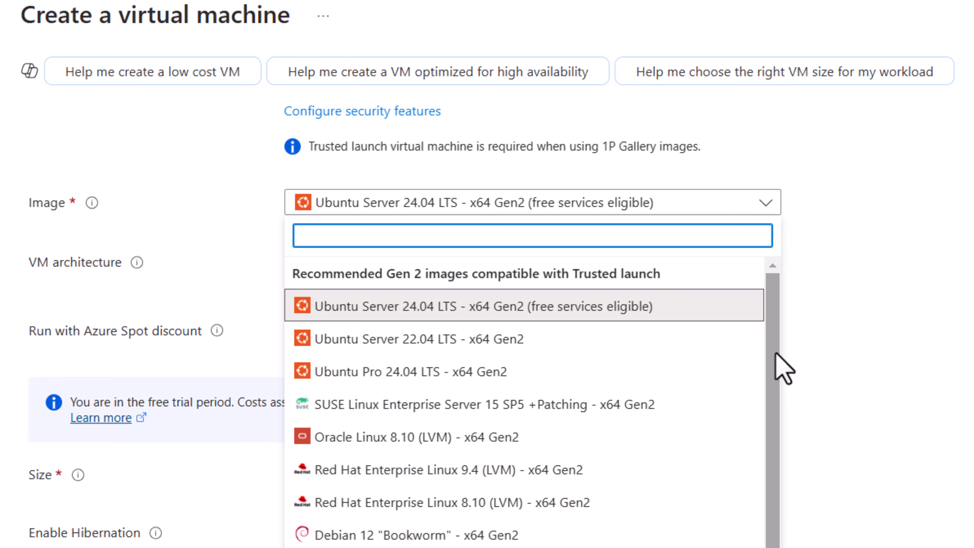
pyautogui.scroll(-3, 445, 474)
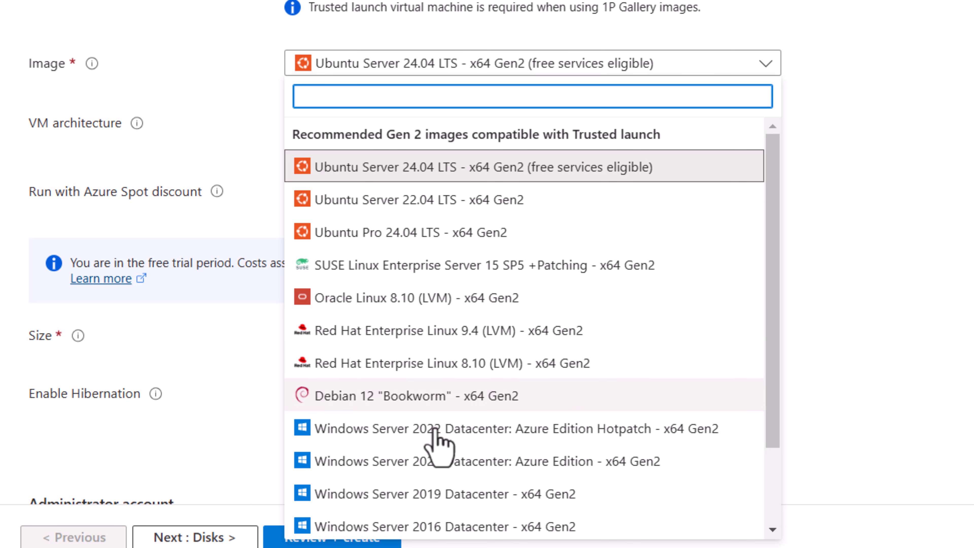
pyautogui.moveTo(772, 318); pyautogui.dragTo(772, 398)
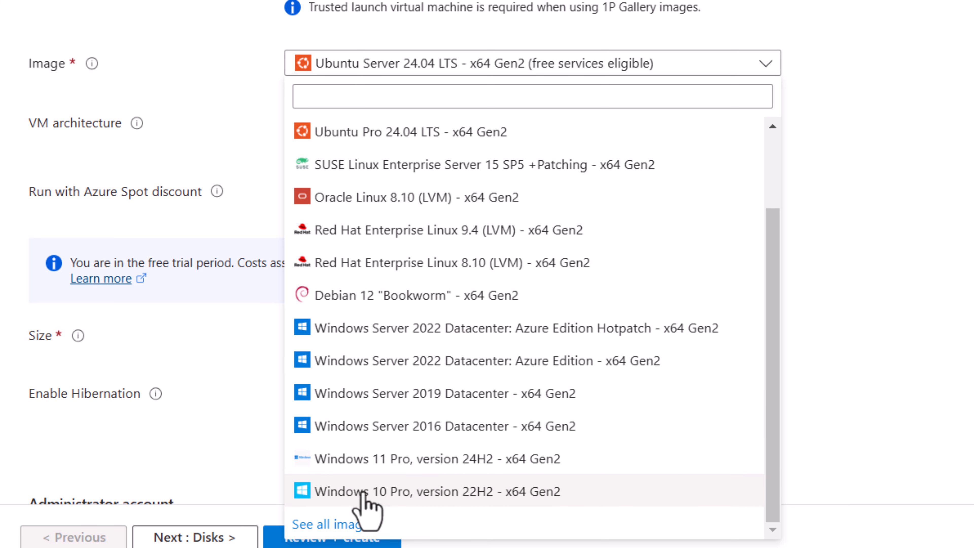
pyautogui.press('Escape')
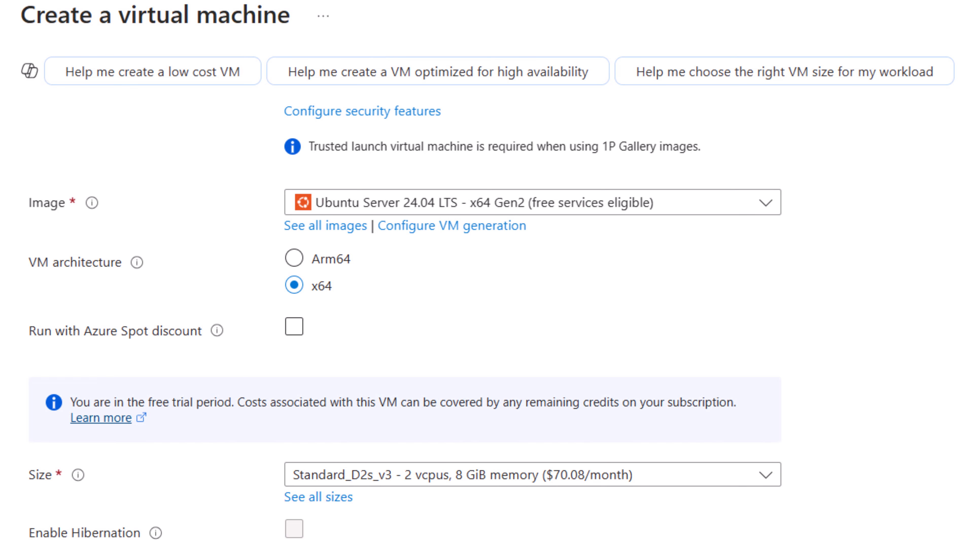
# - Choose the B2s size from the B-Series in the full list of VM sizes
pyautogui.scroll(-3, 405, 326)
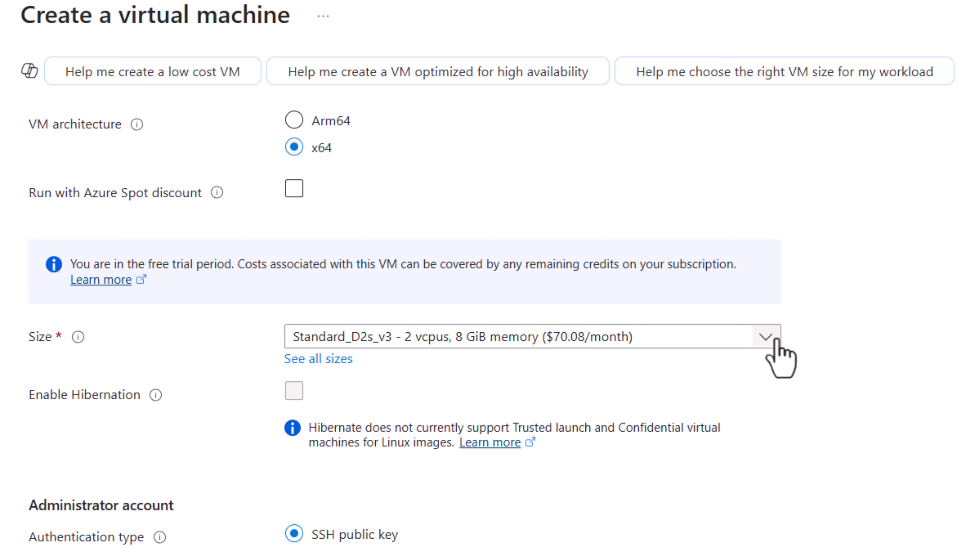
pyautogui.click(765, 338)
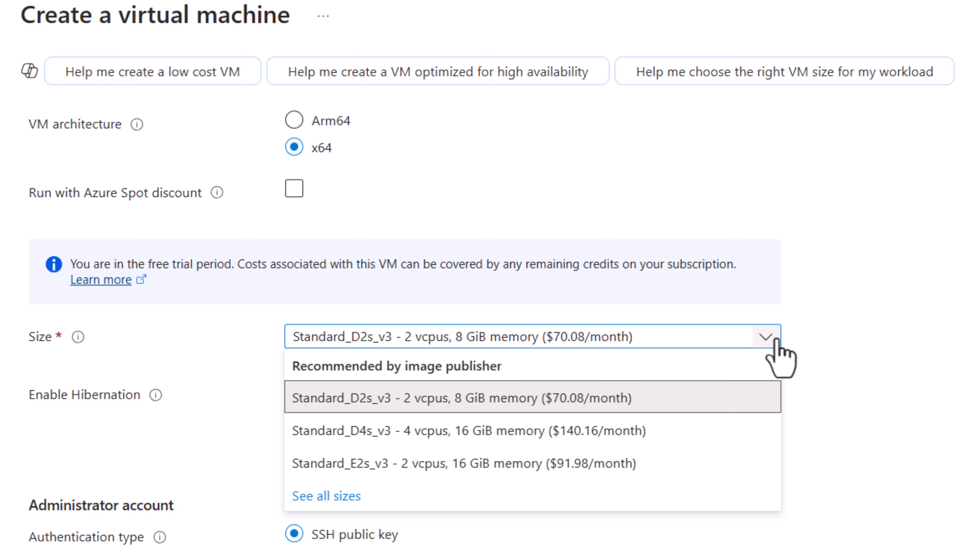
pyautogui.click(315, 498)
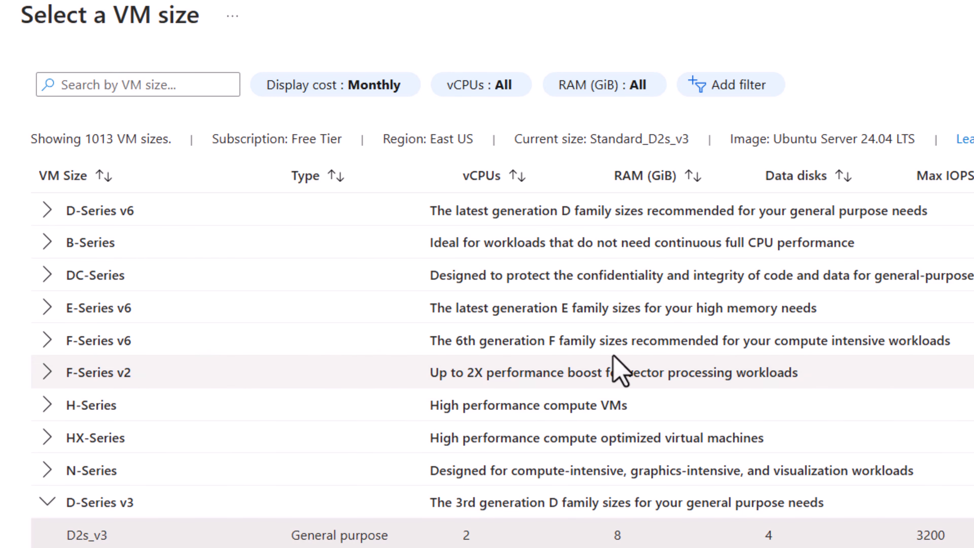
pyautogui.click(48, 243)
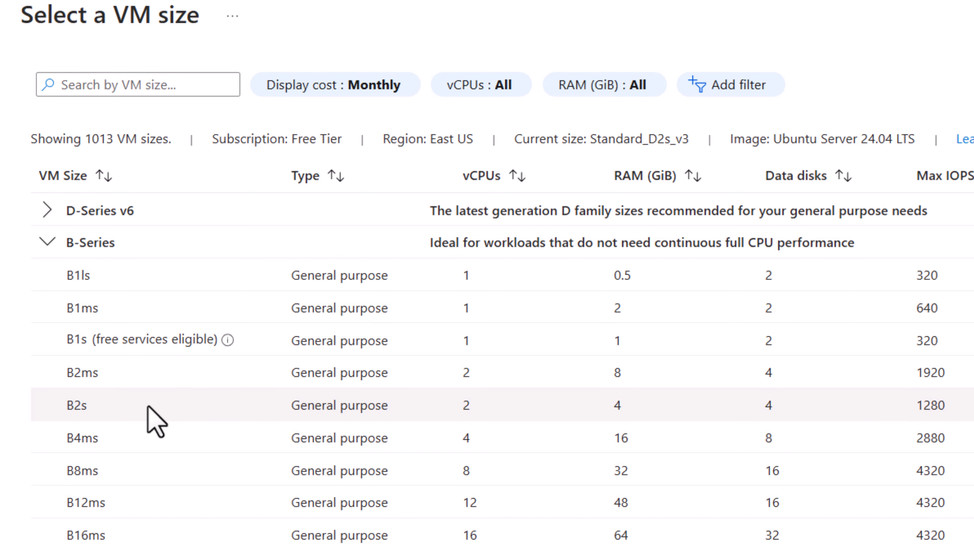
pyautogui.click(149, 407)
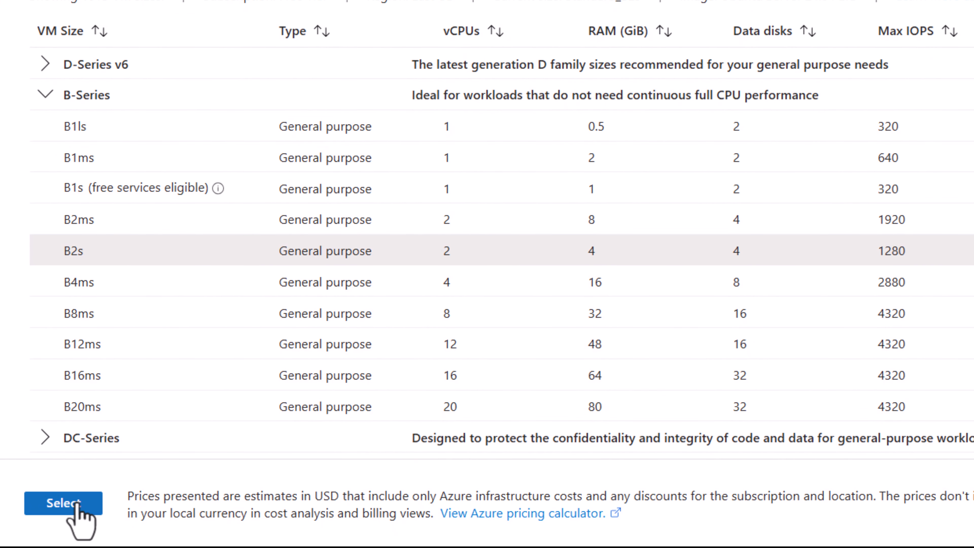
pyautogui.click(78, 502)
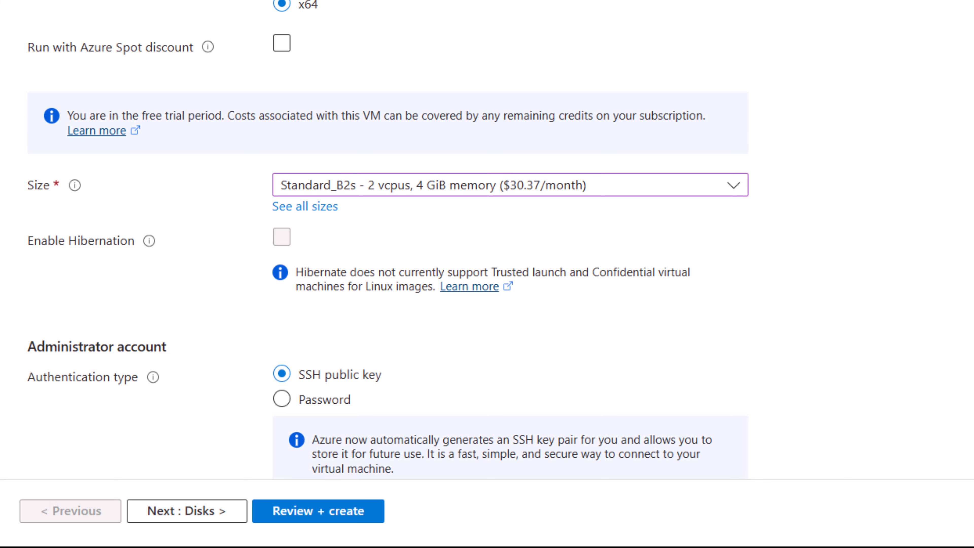
# - Enter the administrator account username
pyautogui.scroll(-3, 388, 237)
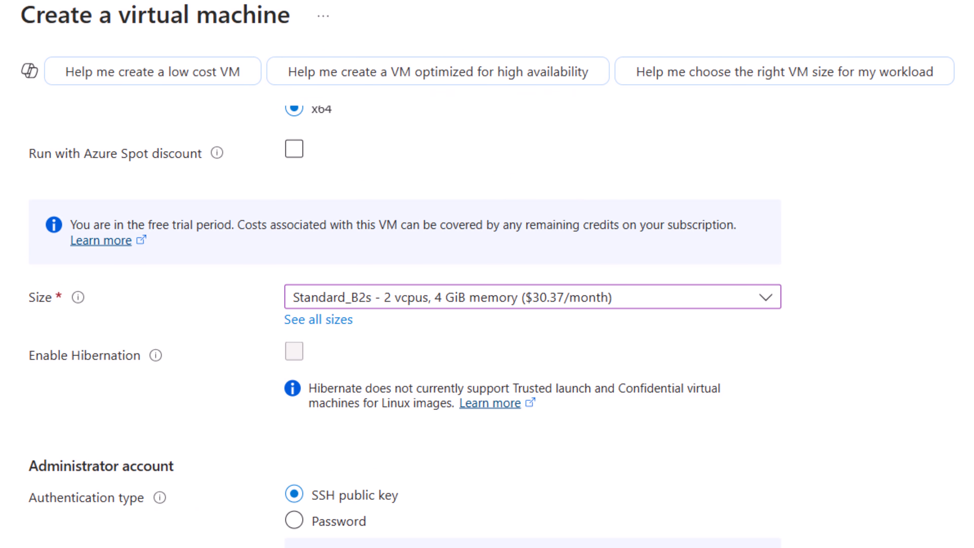
pyautogui.scroll(-1, 405, 326)
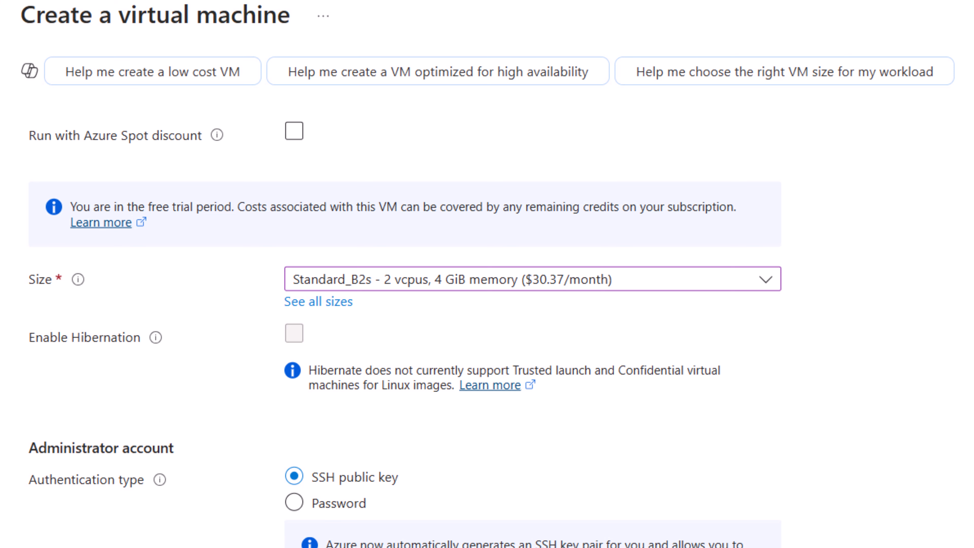
pyautogui.scroll(-3, 405, 322)
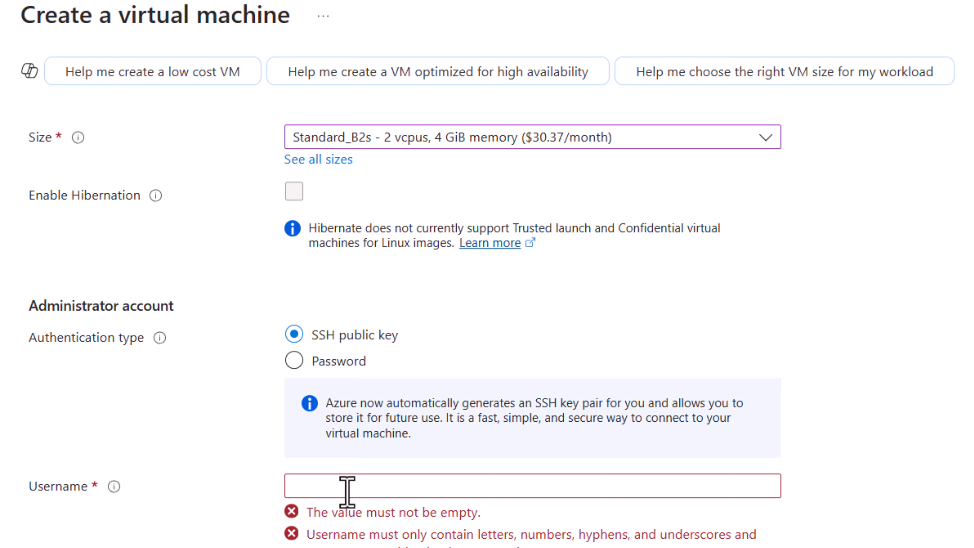
pyautogui.click(354, 486)
pyautogui.write('al')
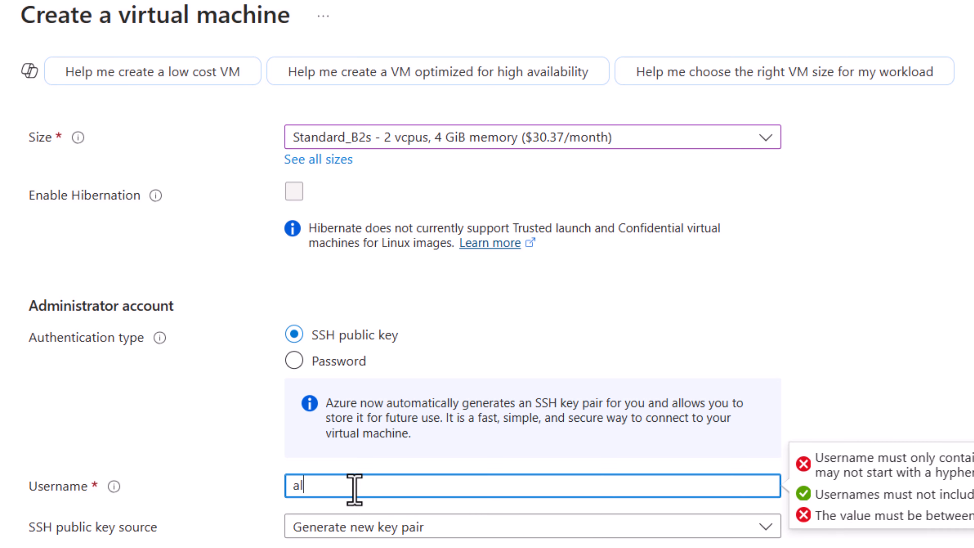
pyautogui.write('exander')
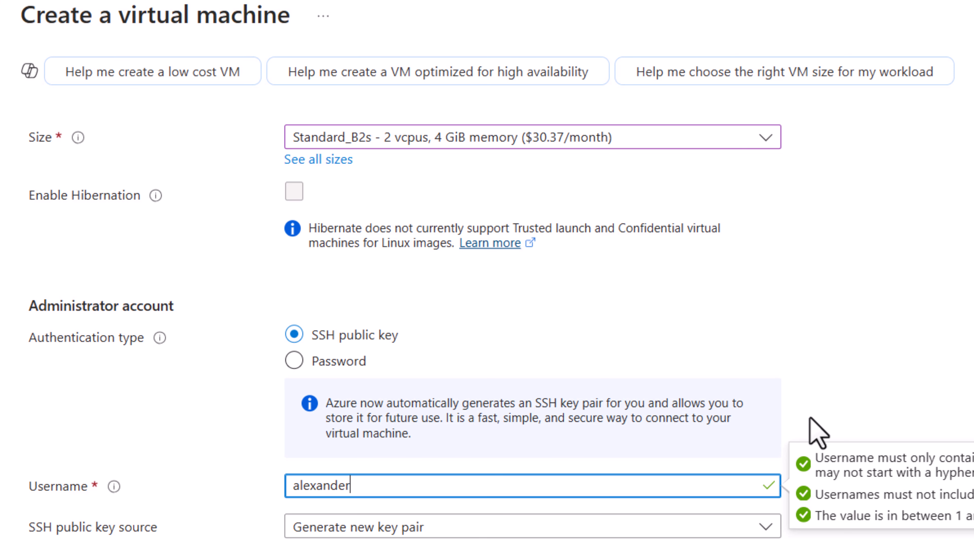
pyautogui.click(816, 432)
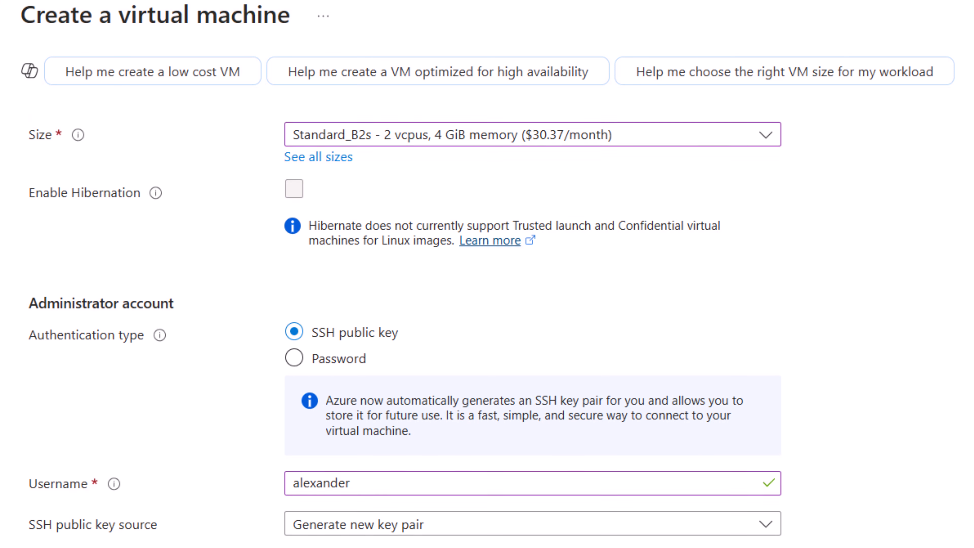
# - Name the SSH key pair alex_keypair
pyautogui.scroll(-5, 487, 326)
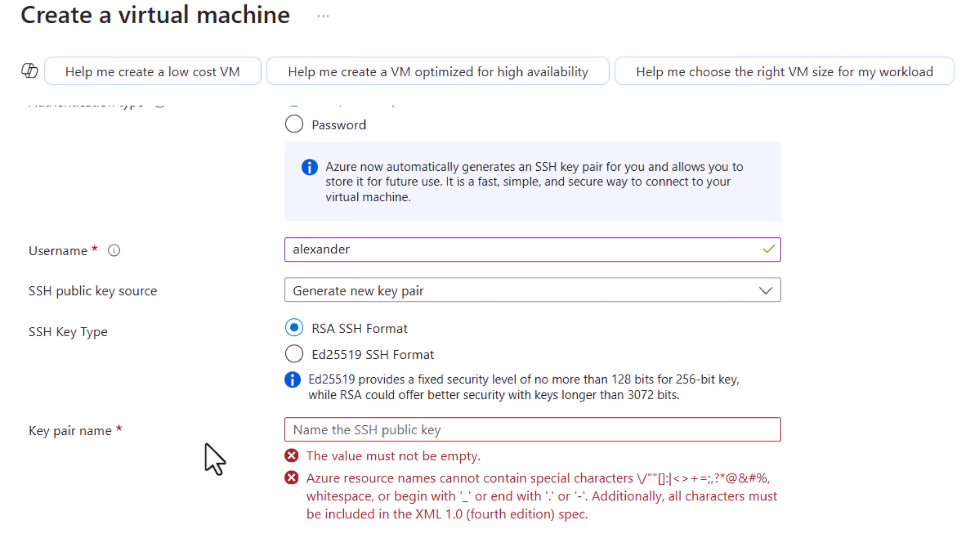
pyautogui.click(367, 430)
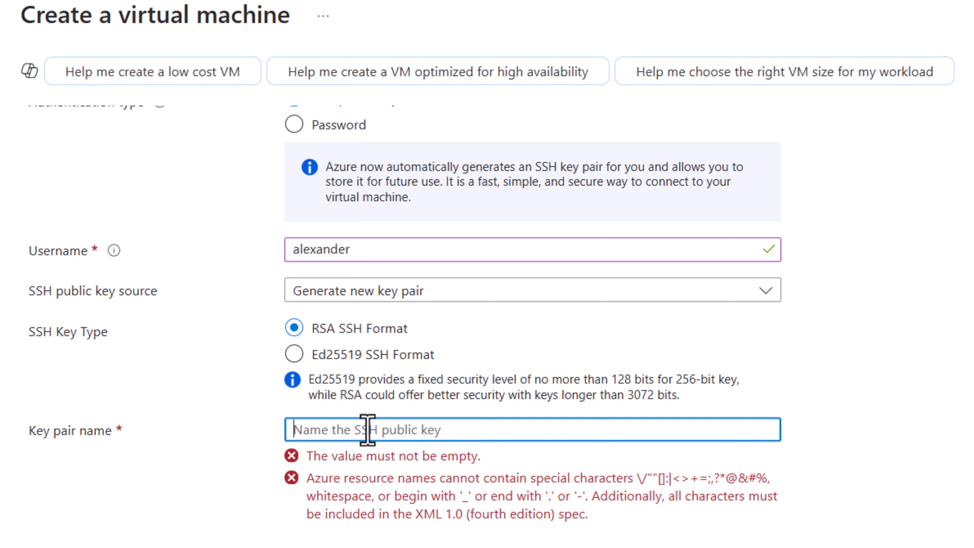
pyautogui.write('ale')
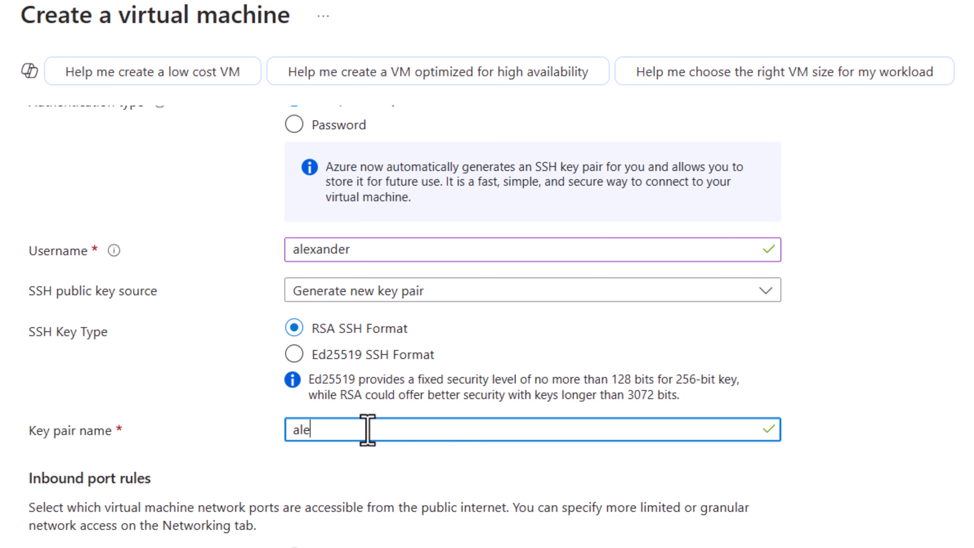
pyautogui.write('x_ketypair')
pyautogui.click(973, 426)
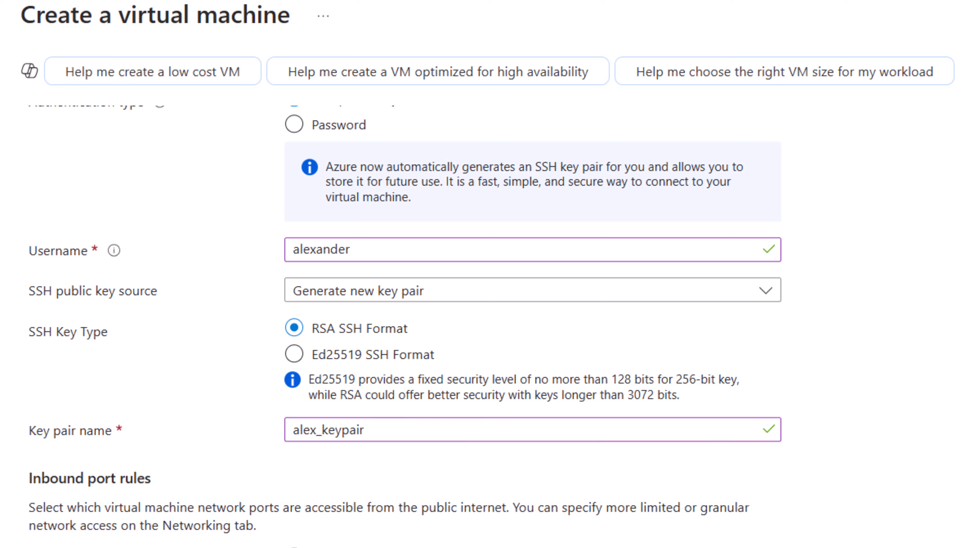
# - Allow HTTP (80) and HTTPS (443) as public inbound ports in addition to SSH (22)
pyautogui.scroll(-3, 495, 326)
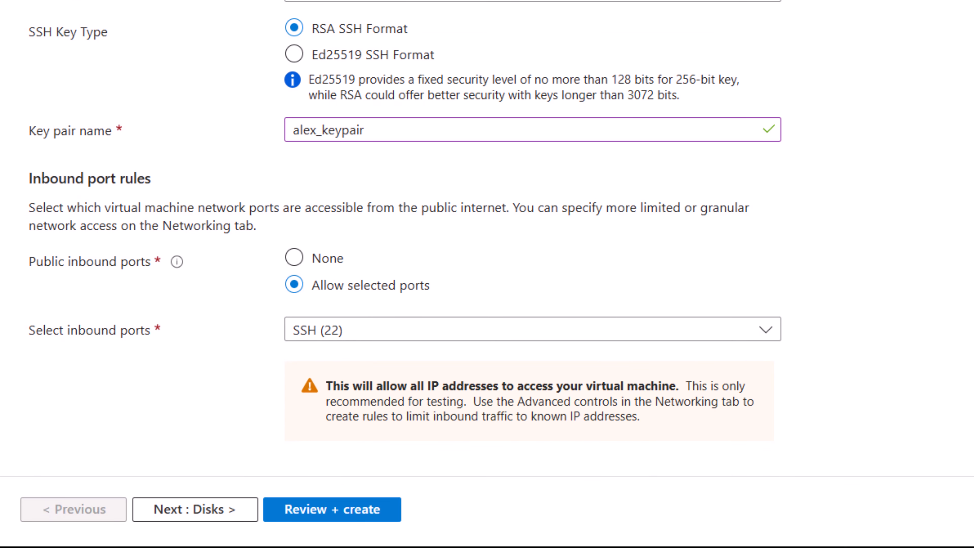
pyautogui.click(759, 327)
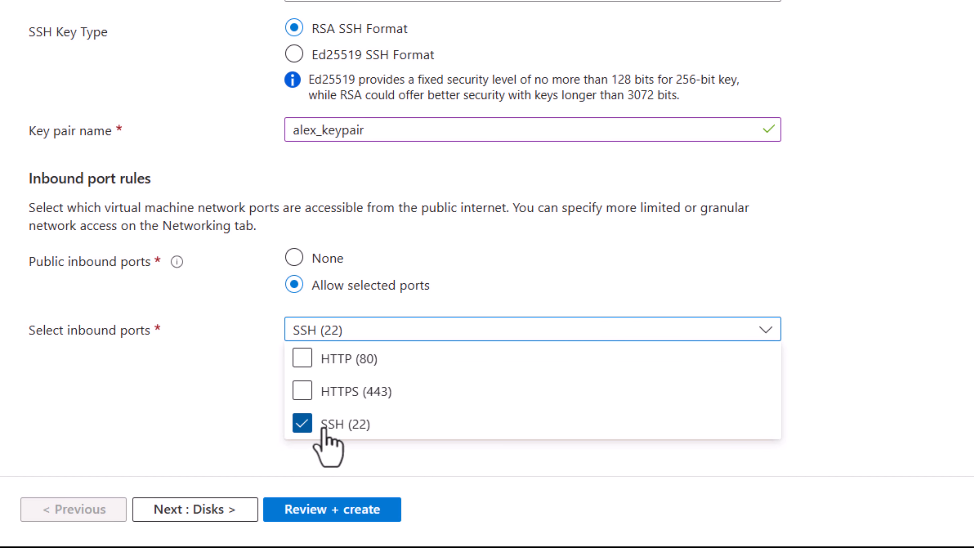
pyautogui.click(302, 359)
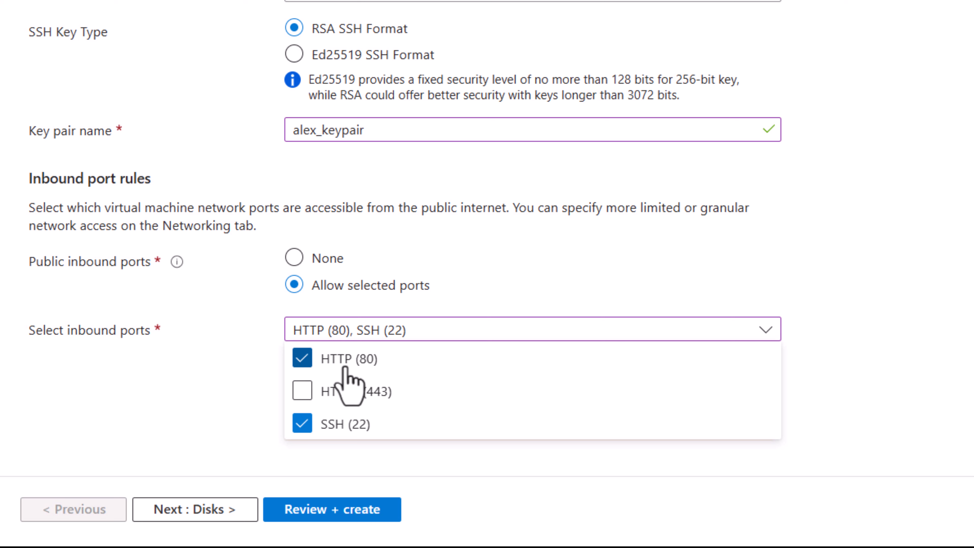
pyautogui.click(302, 391)
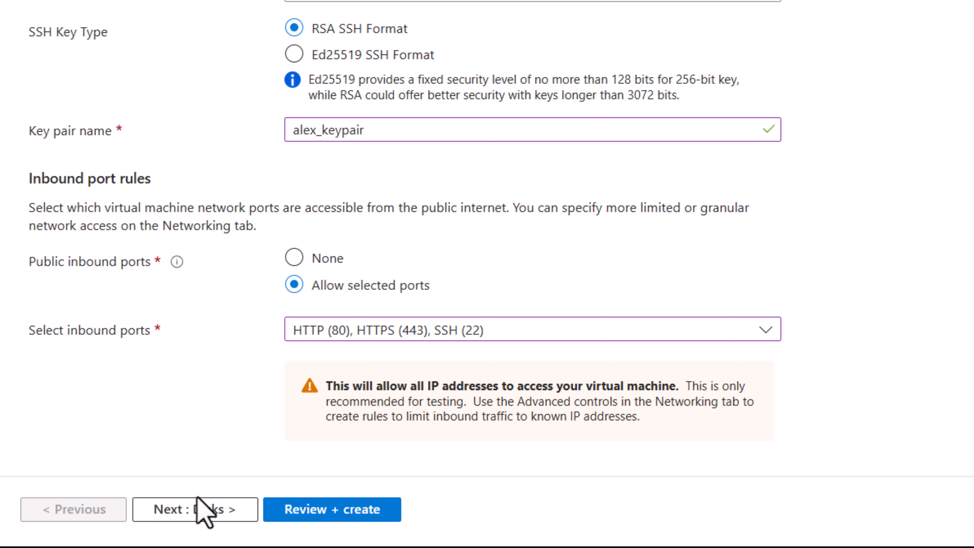
# - Proceed to the disk settings, decline saving the password, and set the OS disk type to Standard SSD (locally-redundant storage)
pyautogui.click(195, 514)
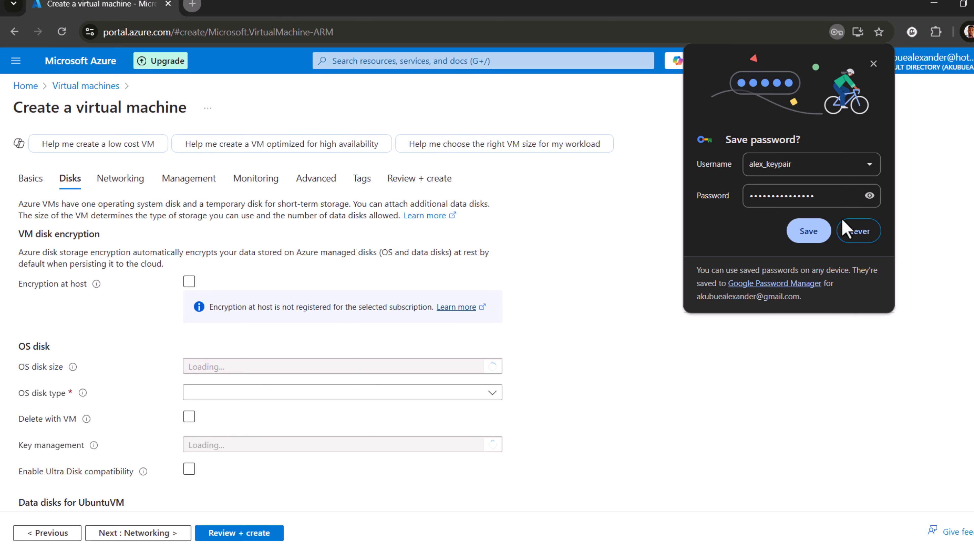
pyautogui.click(857, 232)
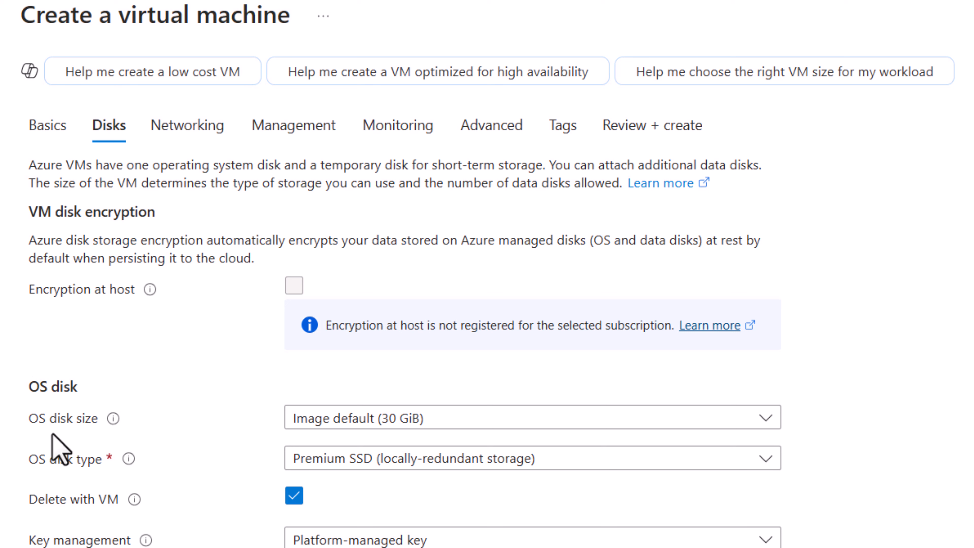
pyautogui.click(731, 415)
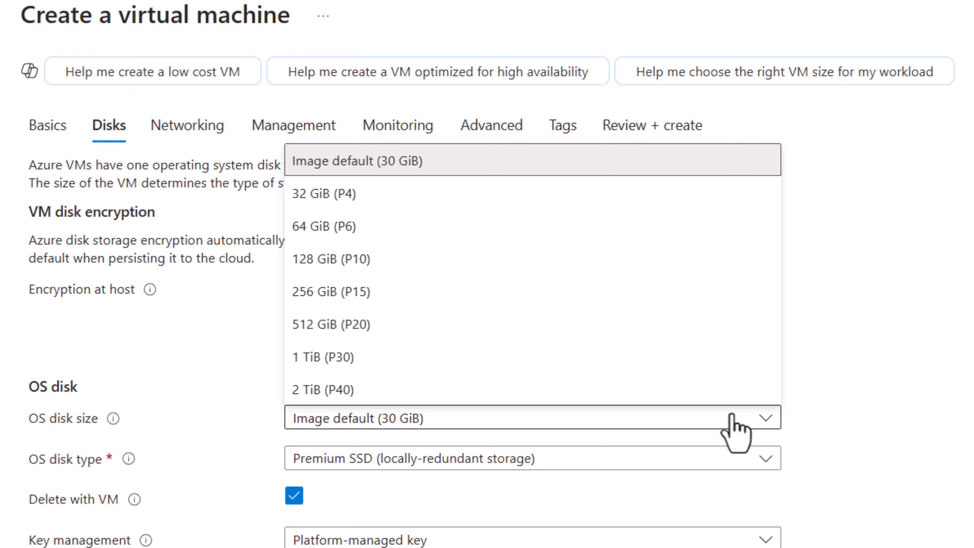
pyautogui.click(731, 414)
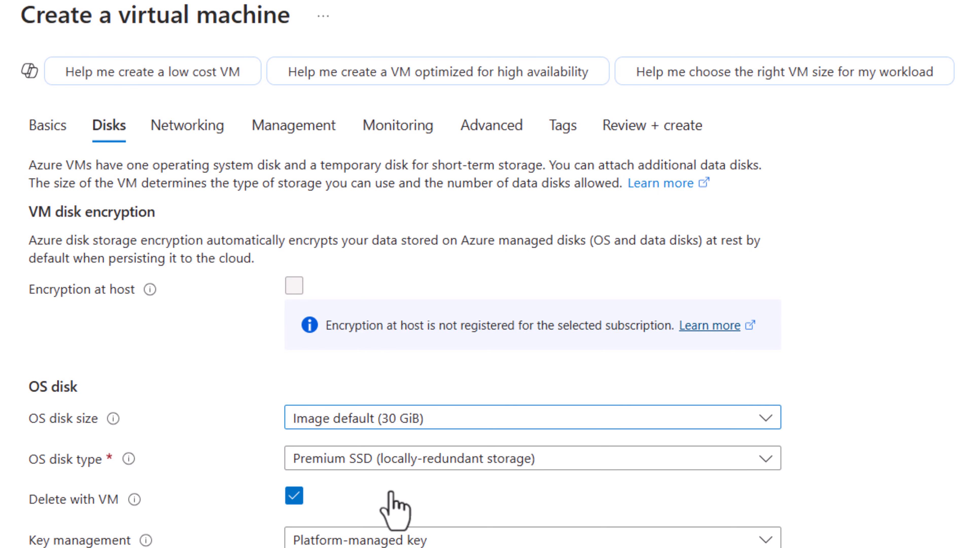
pyautogui.click(771, 464)
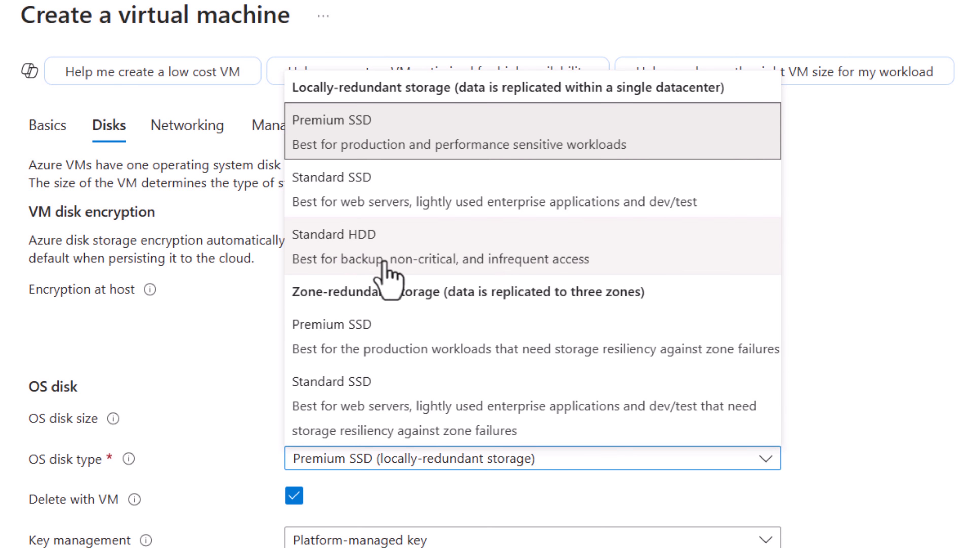
pyautogui.click(350, 204)
# - Review the remaining OS and data disk options and continue to the Networking settings
pyautogui.scroll(-3, 406, 215)
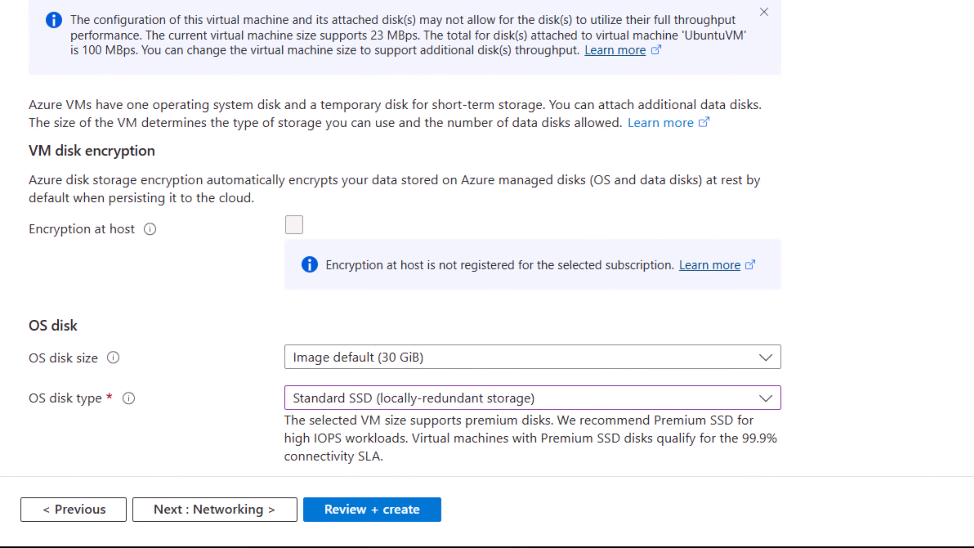
pyautogui.scroll(-5, 487, 250)
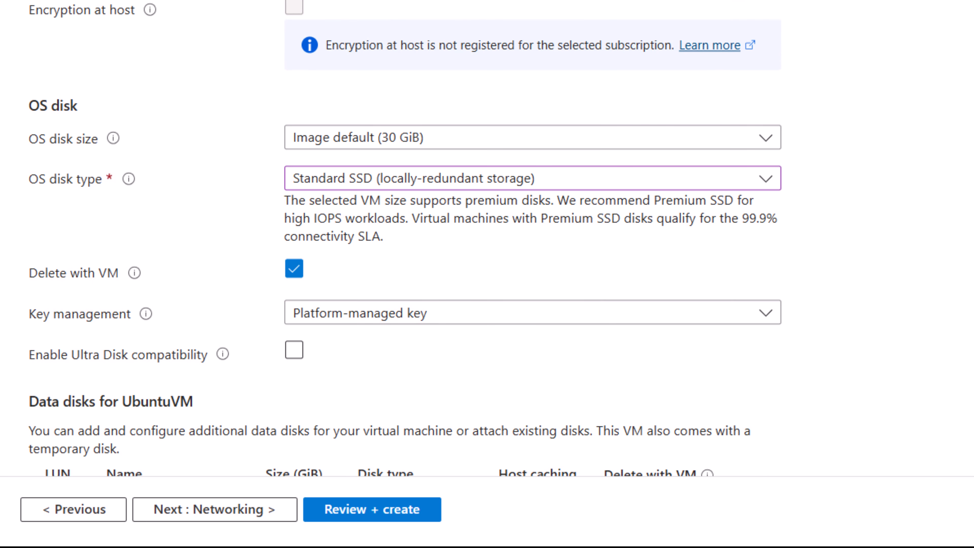
pyautogui.scroll(-1, 404, 238)
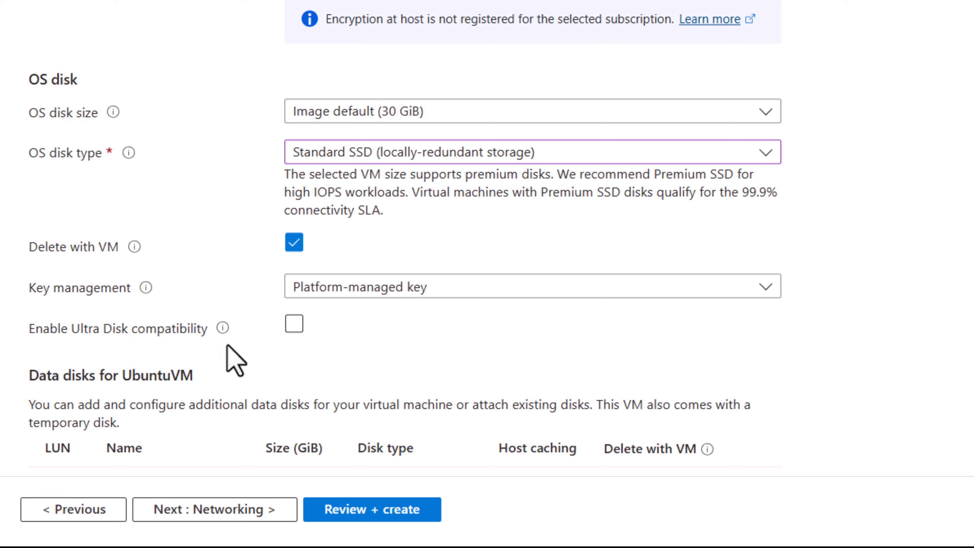
pyautogui.click(510, 284)
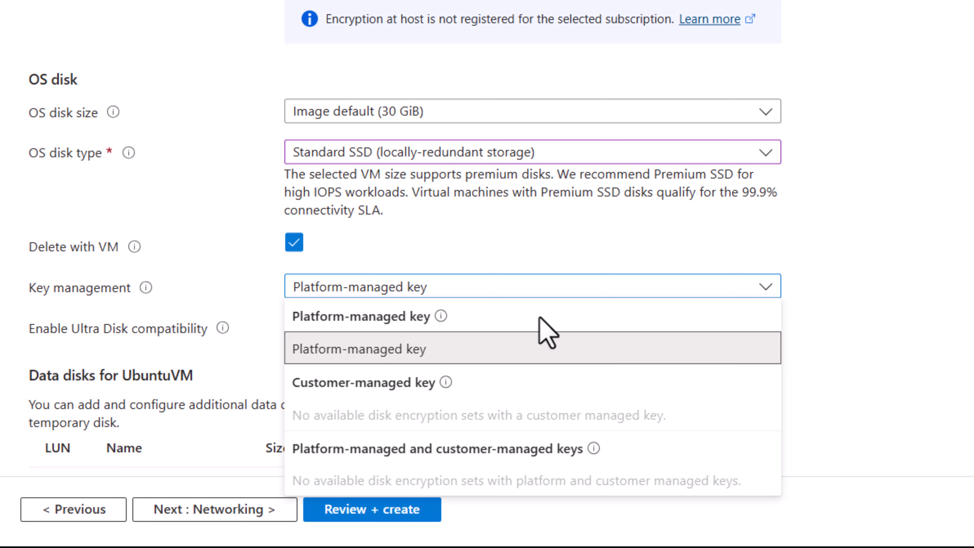
pyautogui.click(966, 301)
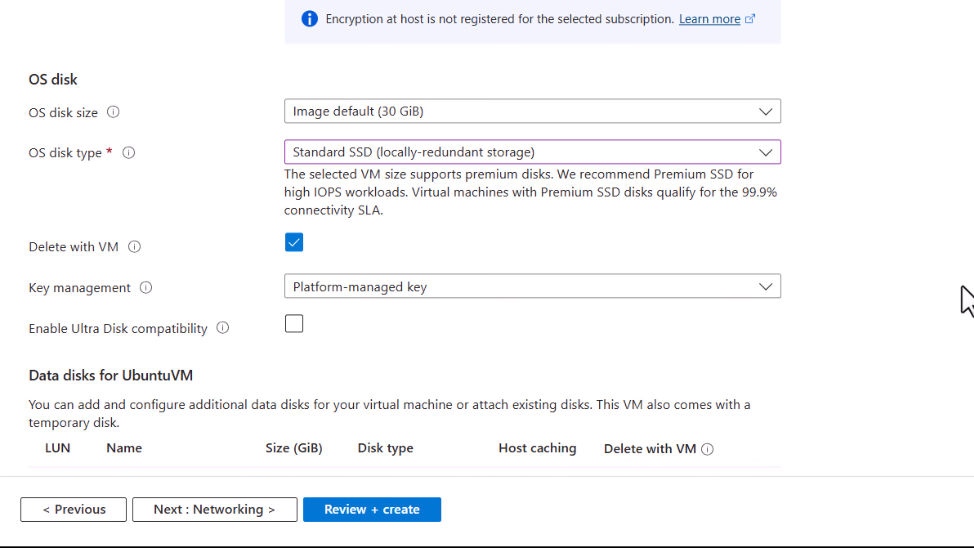
pyautogui.scroll(-2, 405, 235)
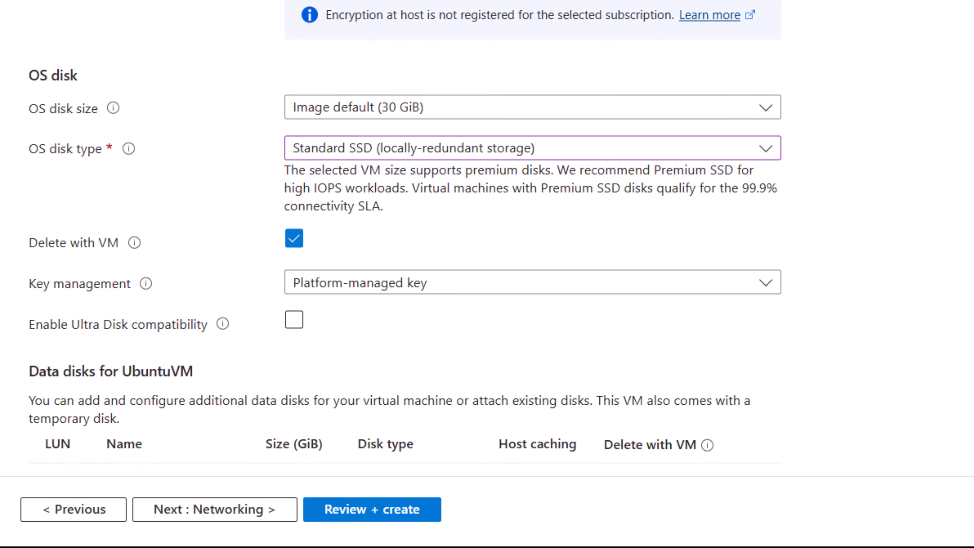
pyautogui.scroll(-1, 404, 233)
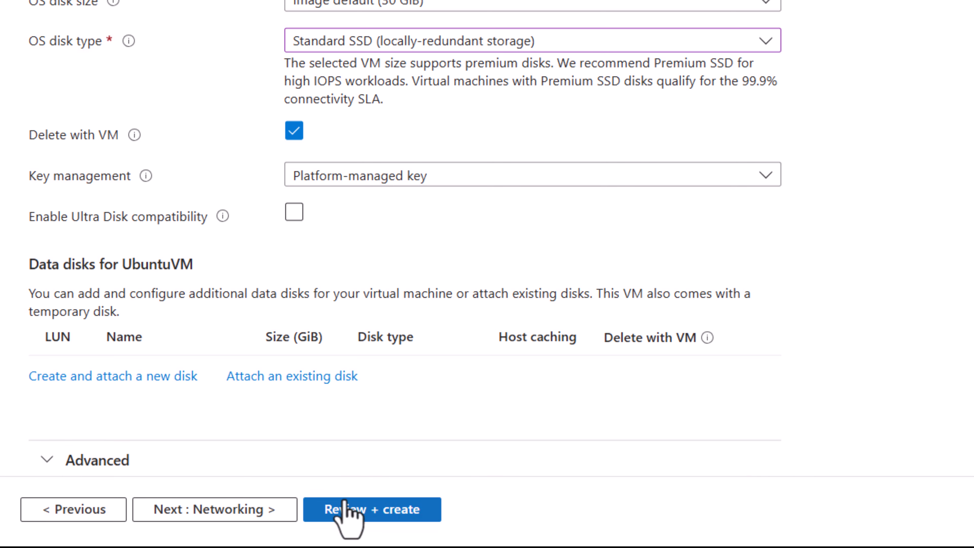
pyautogui.click(219, 514)
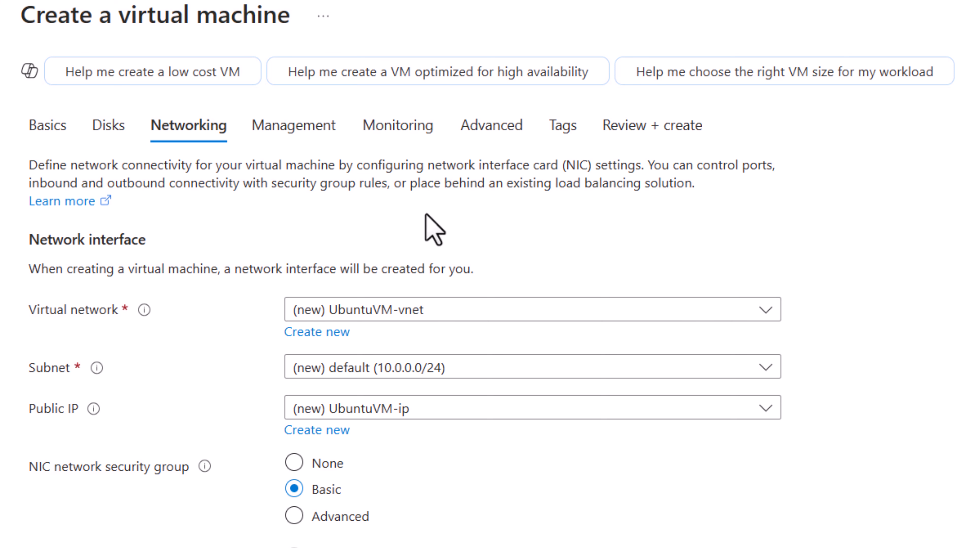
# - Open the new virtual network's settings, select its 10.0.0.0/16 address range and default subnet, and confirm
pyautogui.click(316, 332)
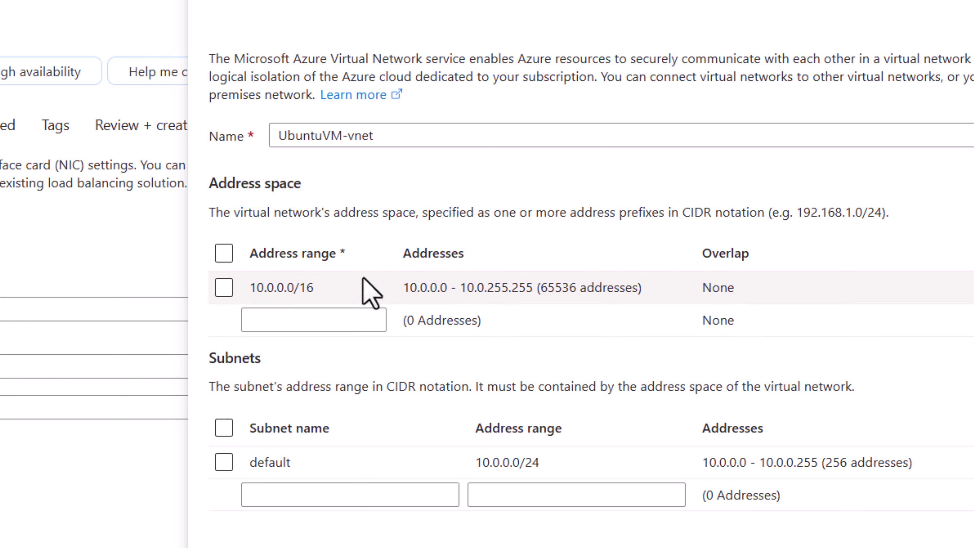
pyautogui.click(223, 288)
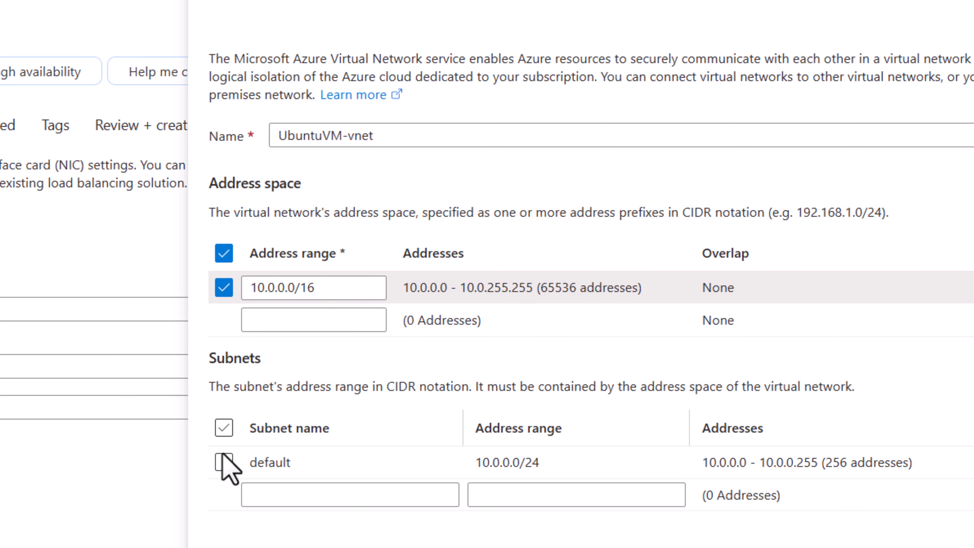
pyautogui.click(224, 462)
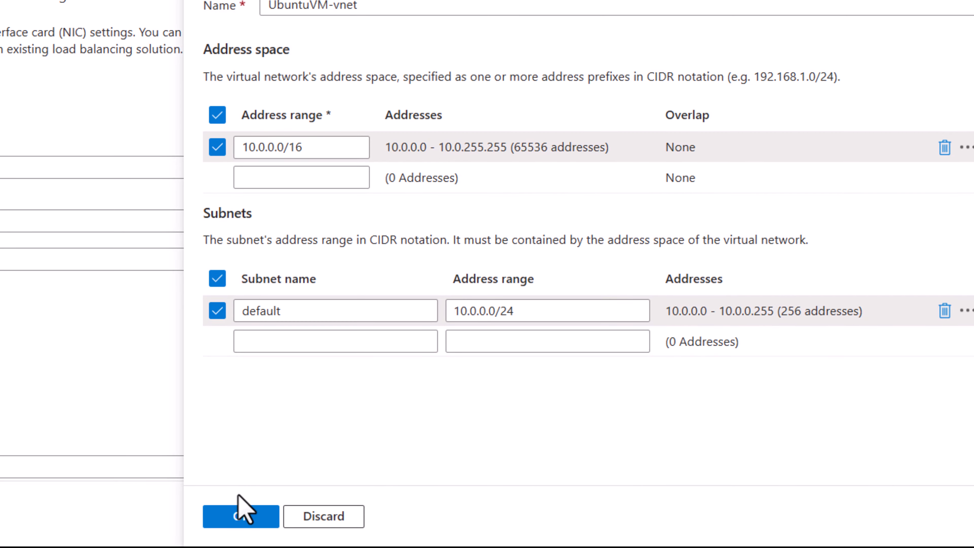
pyautogui.click(240, 529)
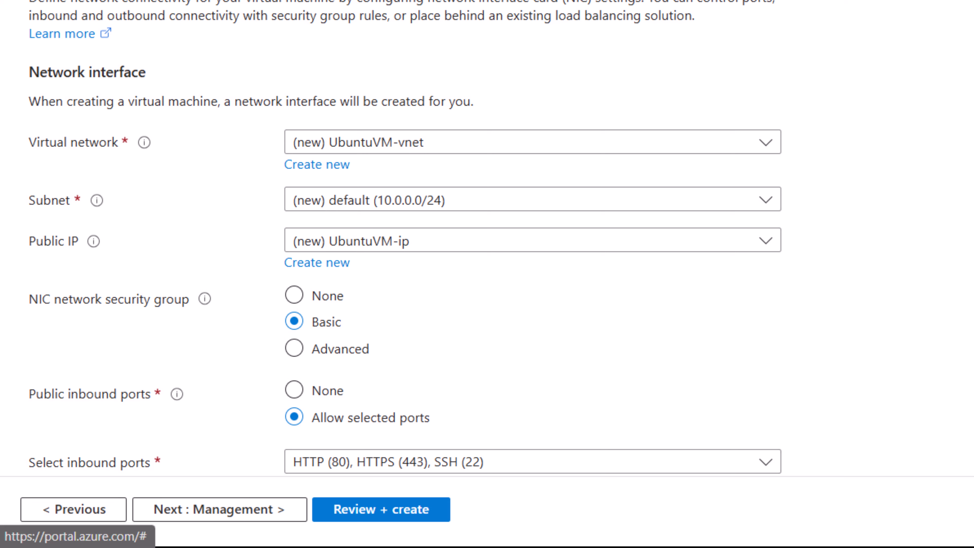
# - Review the remaining networking and load balancing options and continue to the Management settings
pyautogui.scroll(-6, 404, 236)
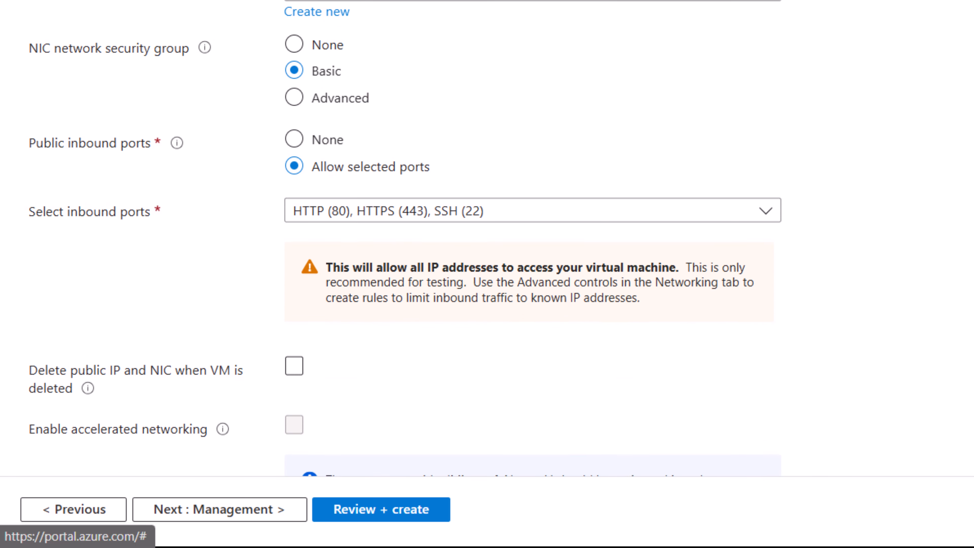
pyautogui.scroll(-2, 405, 238)
pyautogui.scroll(-4, 405, 236)
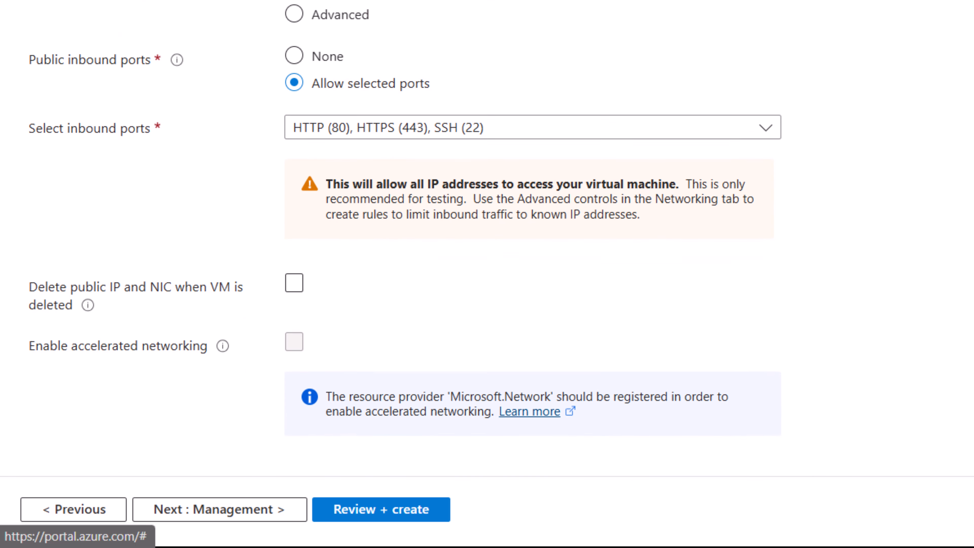
pyautogui.scroll(-2, 404, 237)
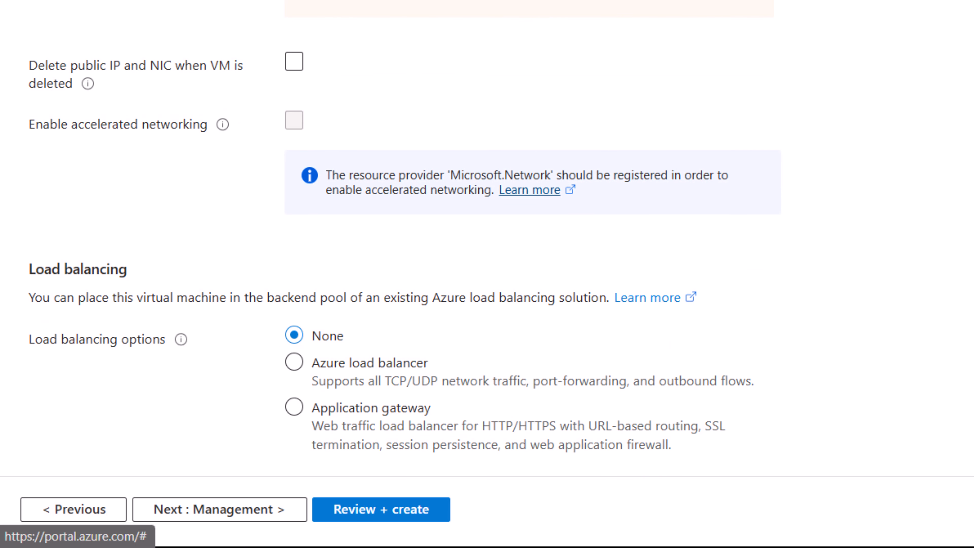
pyautogui.click(197, 508)
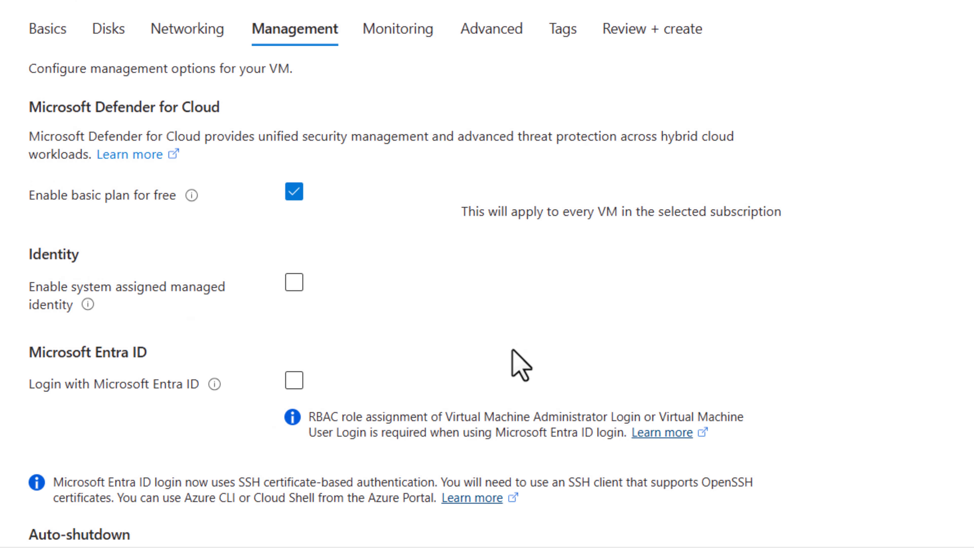
# - Skip through the Management and Monitoring settings to the Advanced settings, keeping their defaults
pyautogui.scroll(-3, 487, 274)
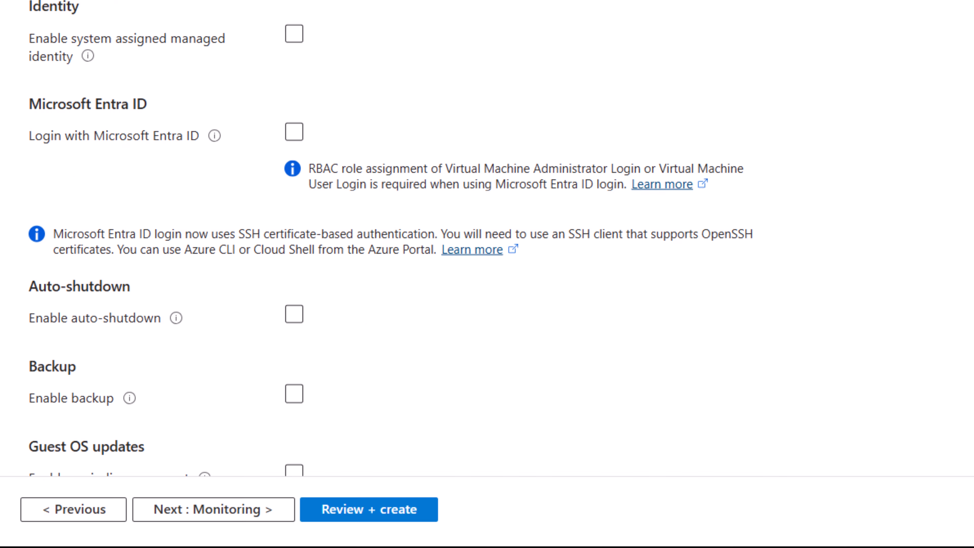
pyautogui.scroll(-2, 486, 268)
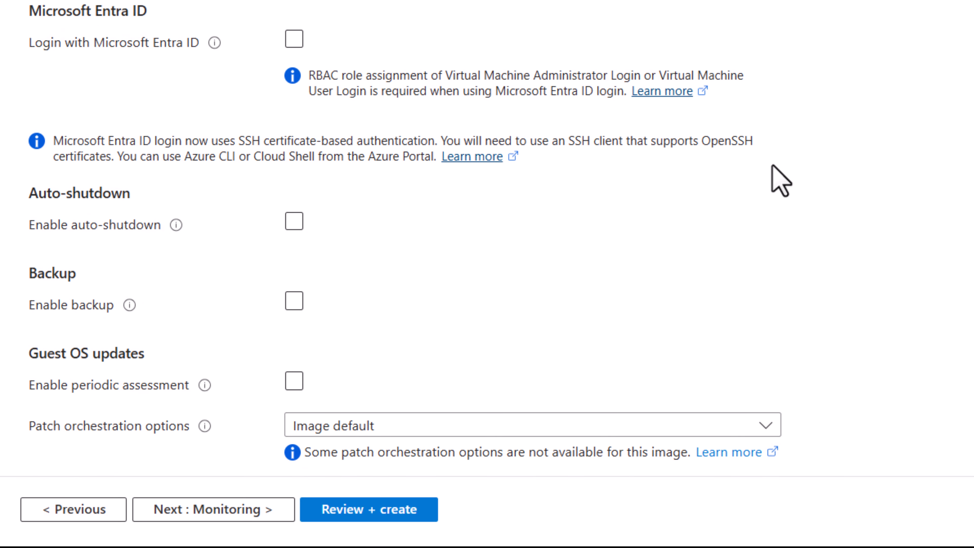
pyautogui.click(210, 510)
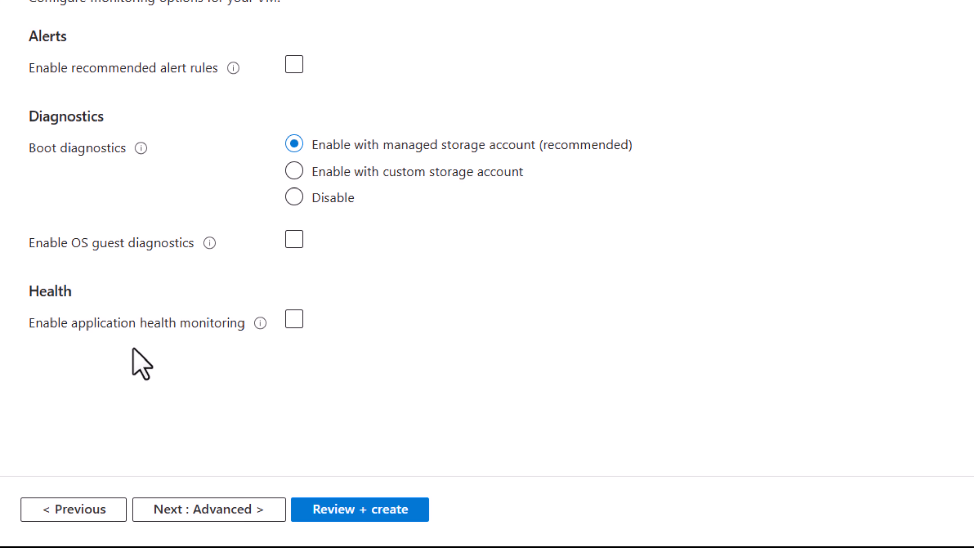
pyautogui.click(222, 512)
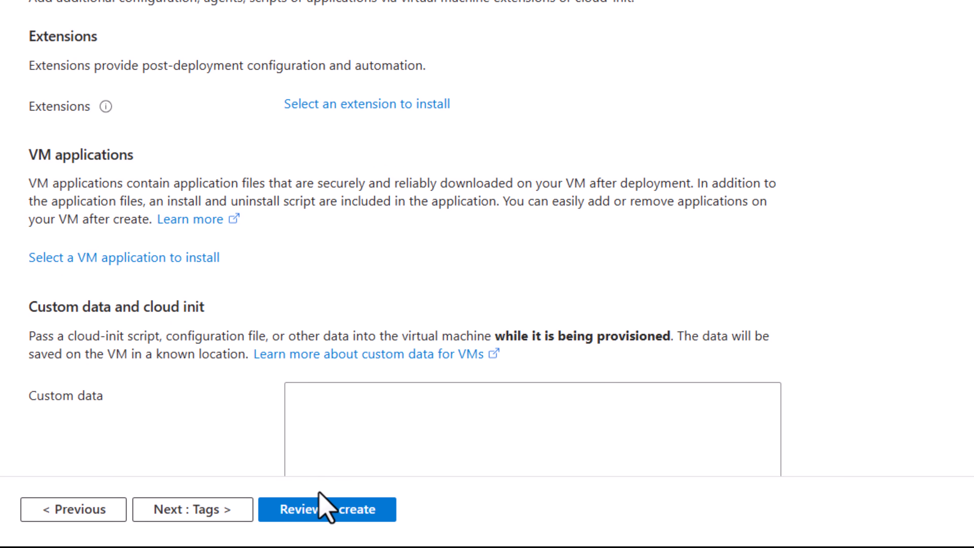
# - Open the Review + create summary and examine the virtual machine's configuration
pyautogui.click(321, 514)
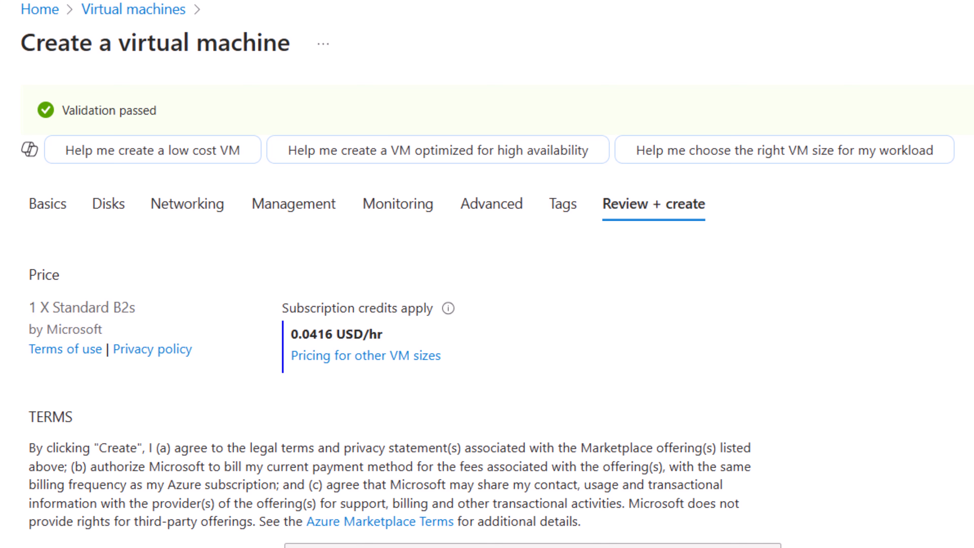
pyautogui.scroll(-15, 486, 345)
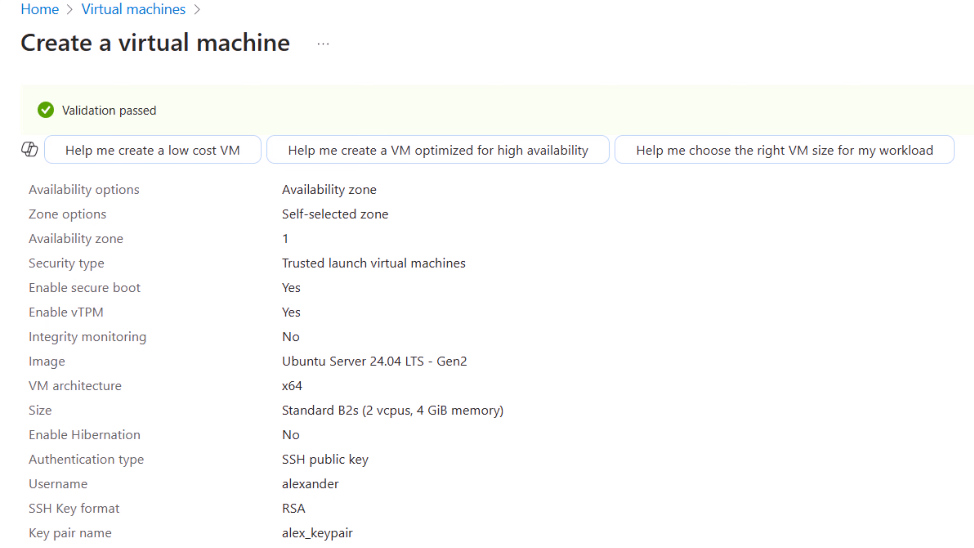
# - Create the virtual machine from the validated summary, downloading the new private key and creating the key resource
pyautogui.scroll(-3, 487, 346)
pyautogui.scroll(3, 487, 346)
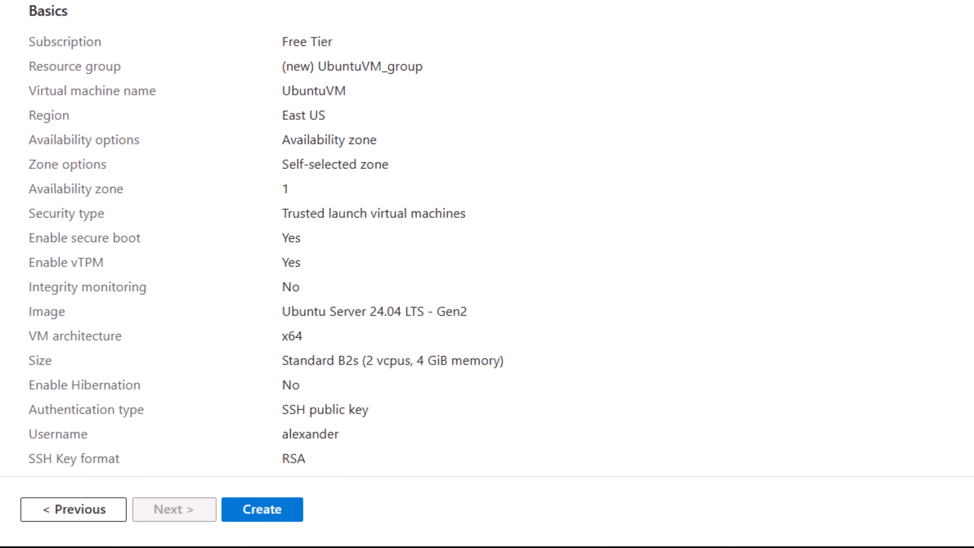
pyautogui.scroll(-9, 486, 345)
pyautogui.scroll(-2, 487, 238)
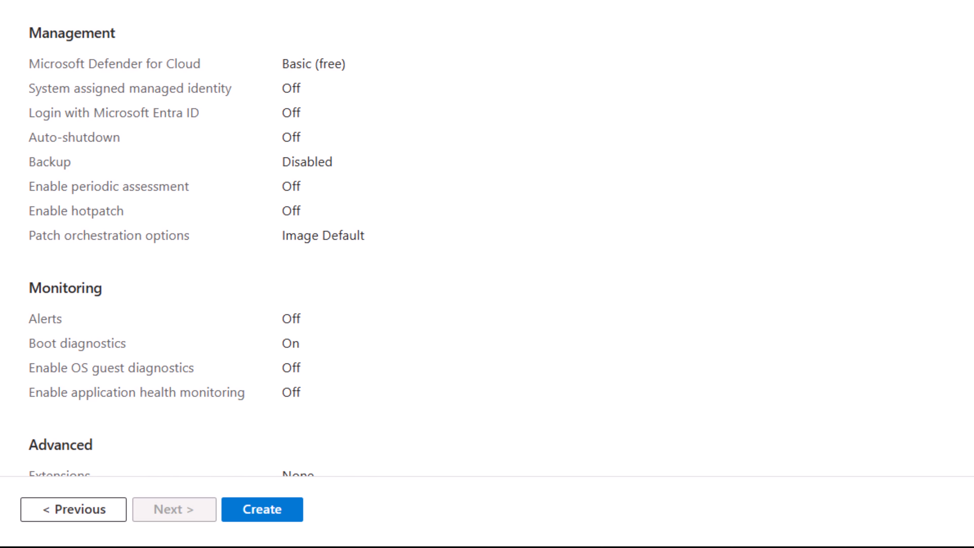
pyautogui.scroll(-4, 487, 238)
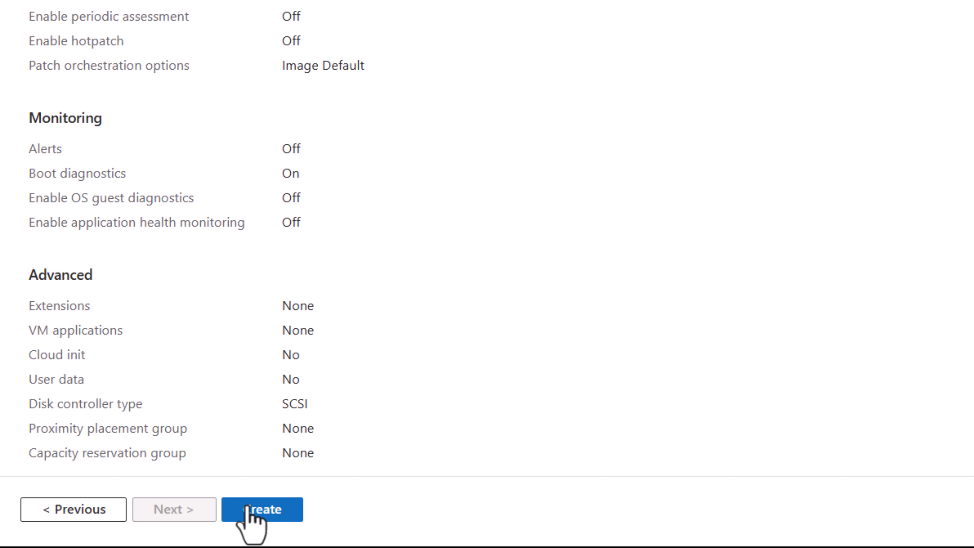
pyautogui.click(276, 510)
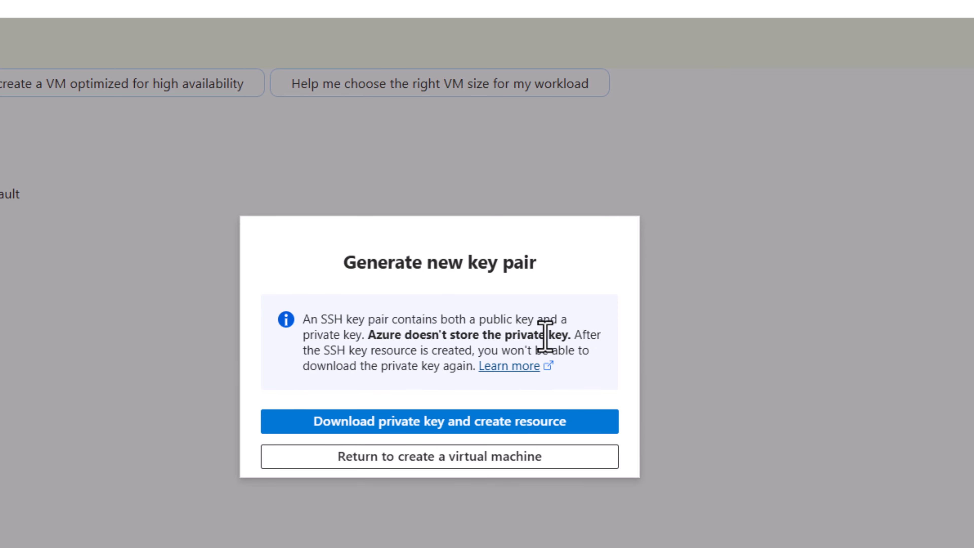
pyautogui.click(424, 422)
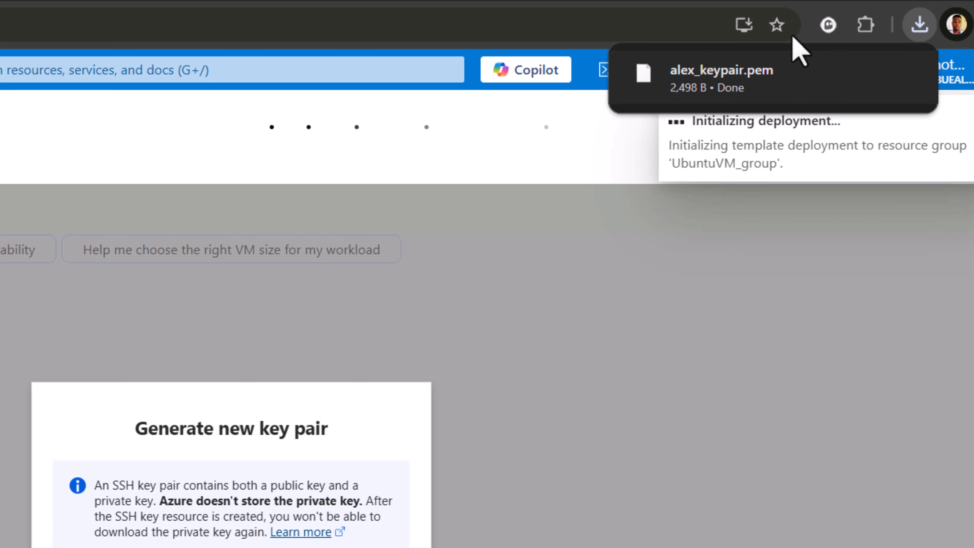
# - Open the deployed virtual machine's Connect page and copy its public IP address
pyautogui.moveTo(667, 102)
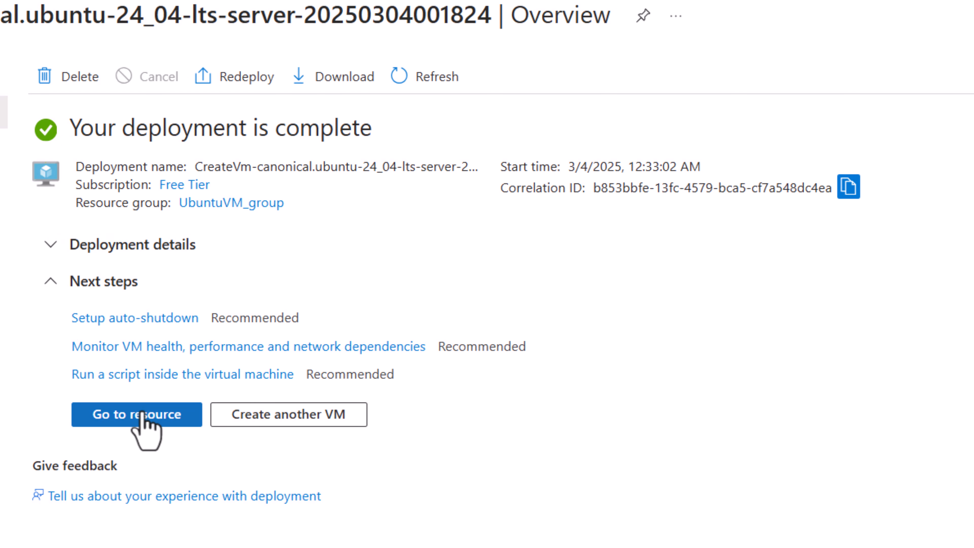
pyautogui.click(142, 413)
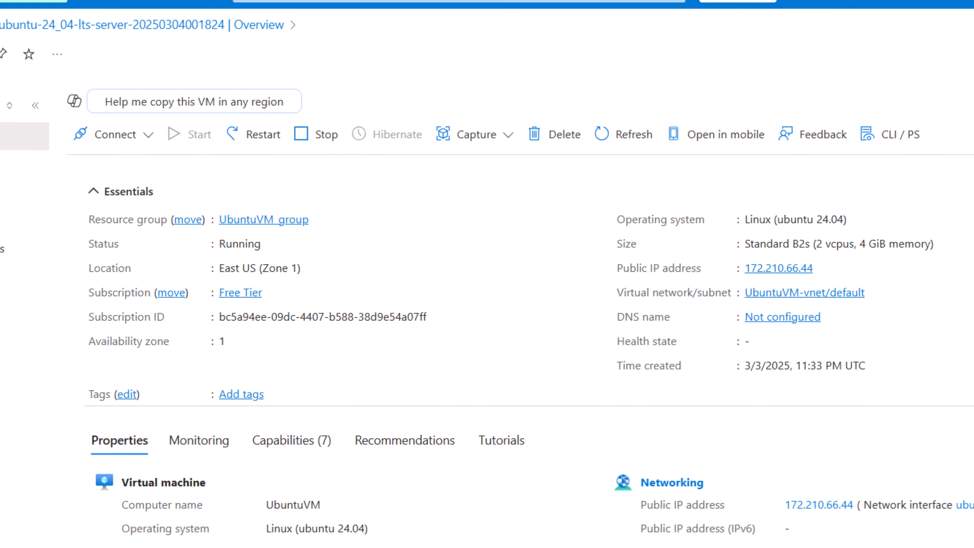
pyautogui.scroll(-5, 528, 367)
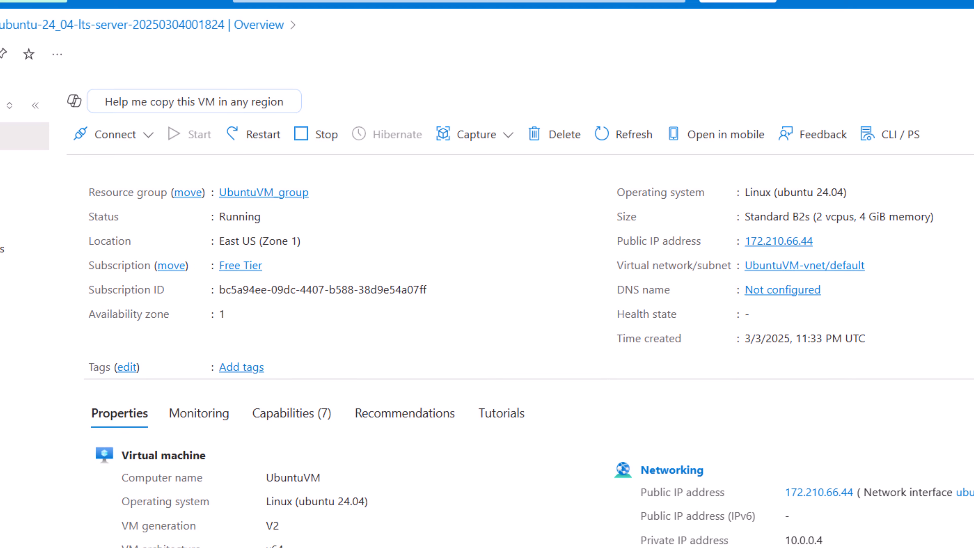
pyautogui.scroll(5, 499, 345)
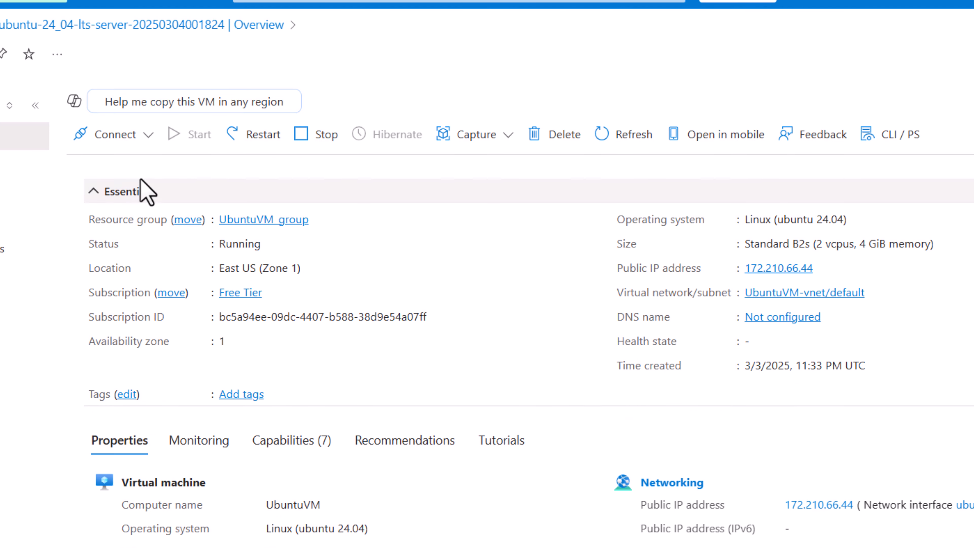
pyautogui.click(147, 135)
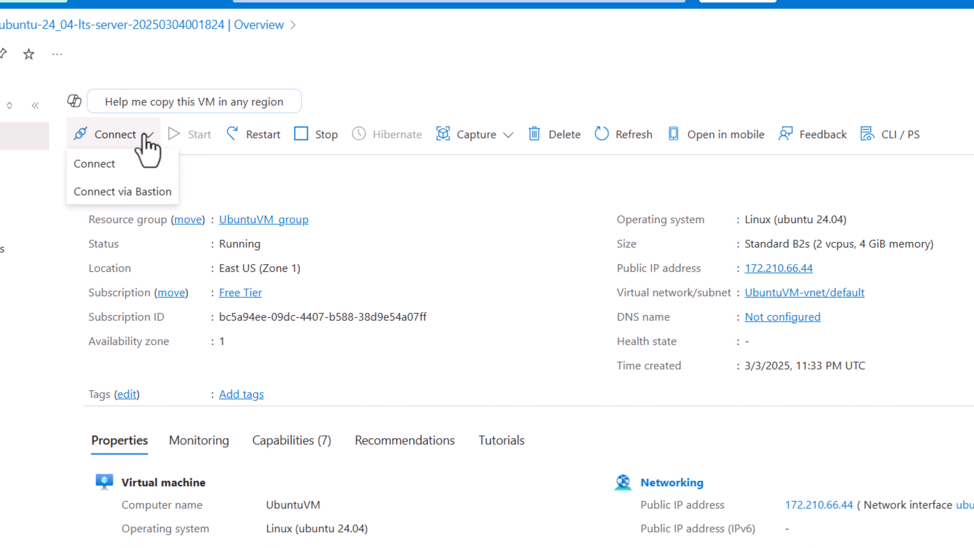
pyautogui.click(115, 164)
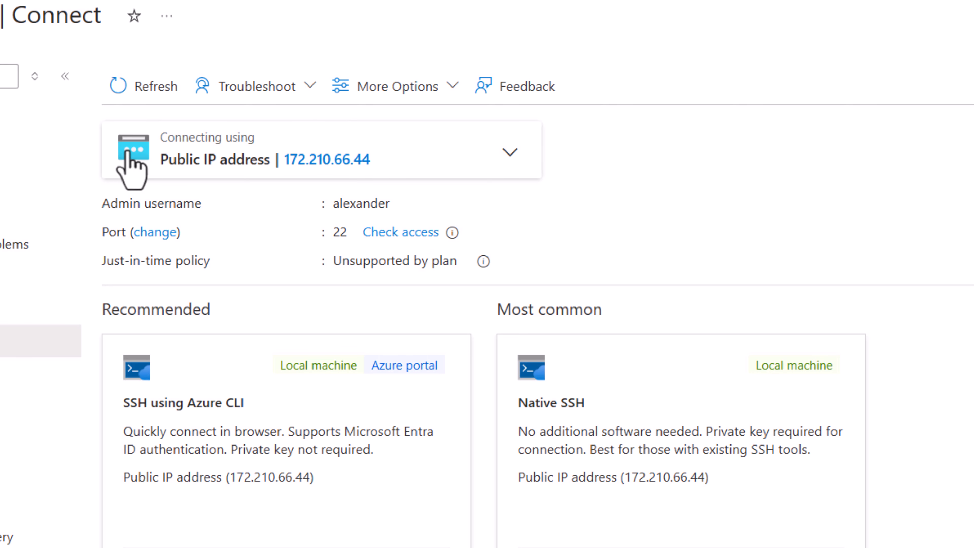
pyautogui.moveTo(315, 159)
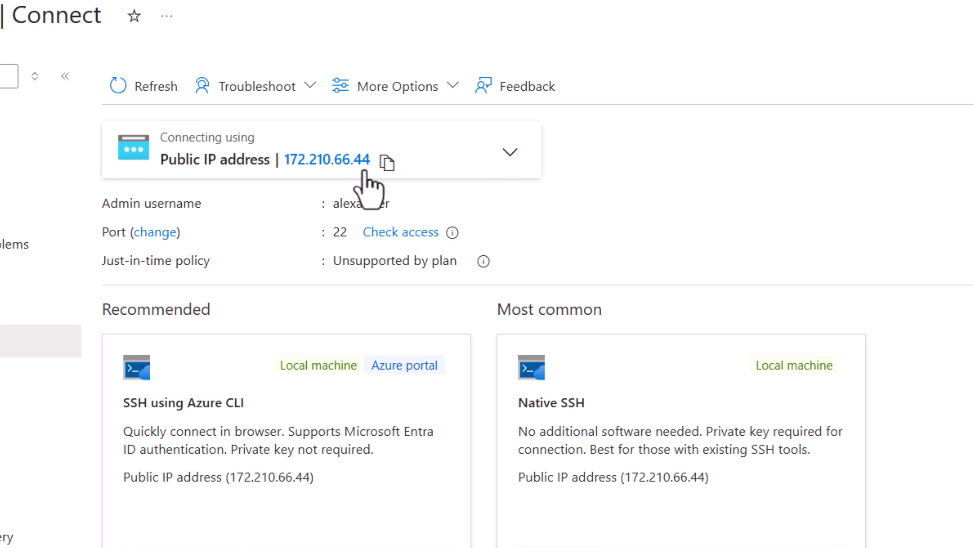
pyautogui.click(386, 162)
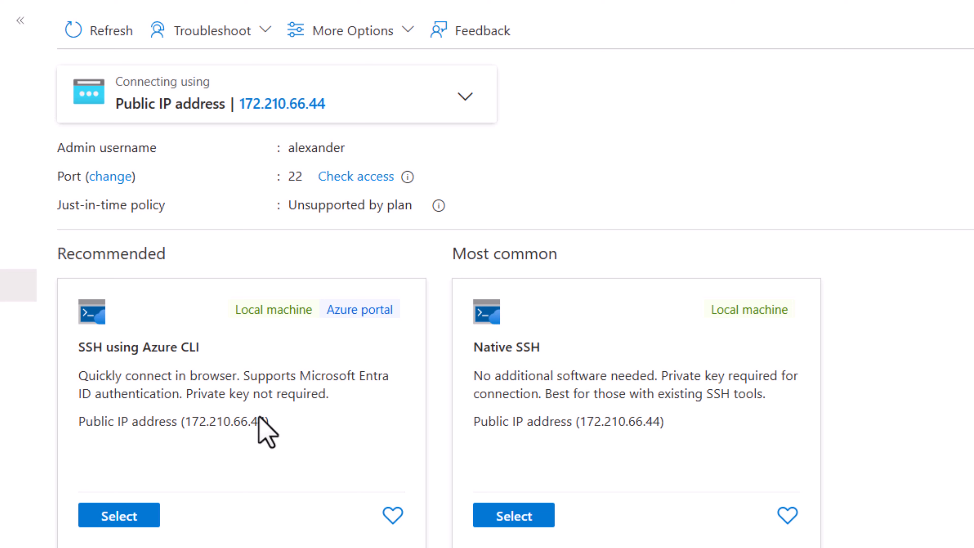
# - Choose SSH using Azure CLI, accept the just-in-time policy acknowledgement, and configure and connect
pyautogui.click(120, 515)
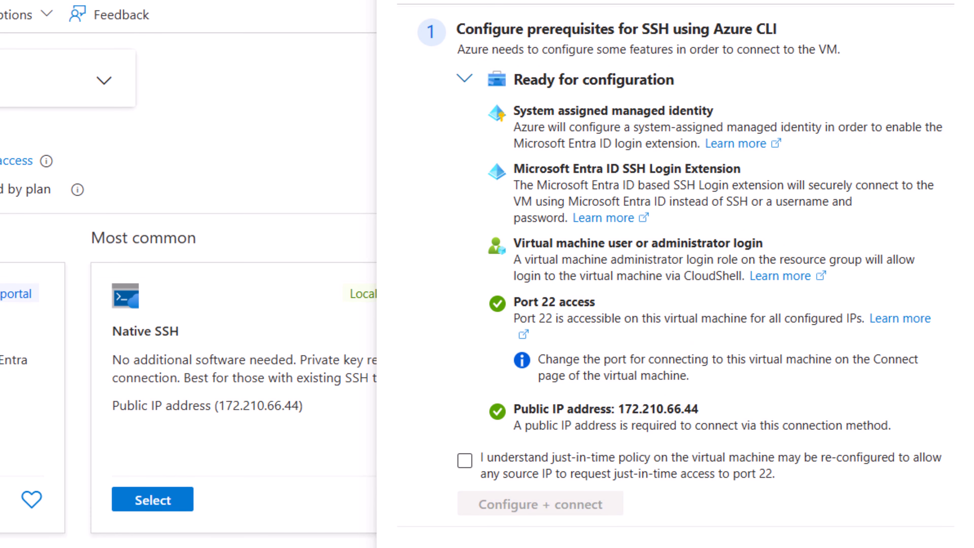
pyautogui.click(463, 465)
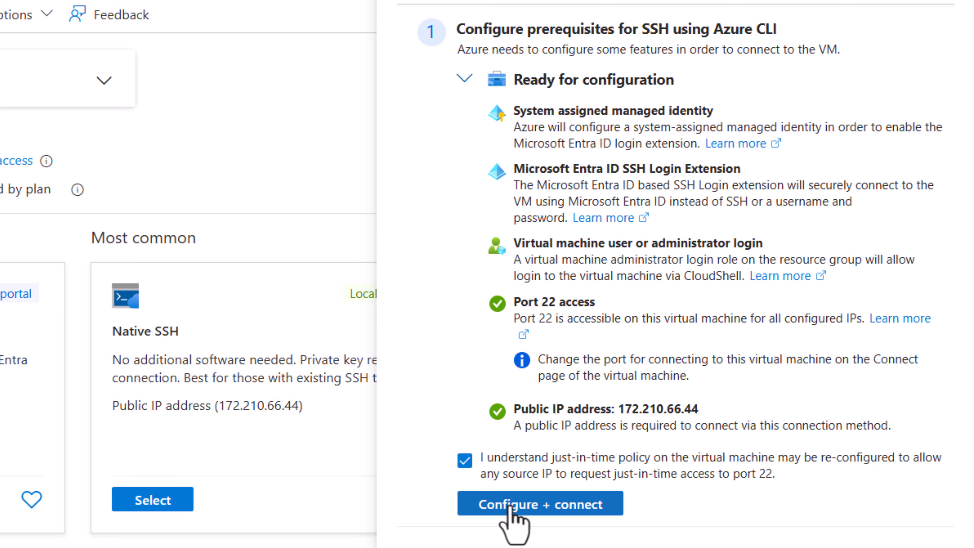
pyautogui.click(511, 506)
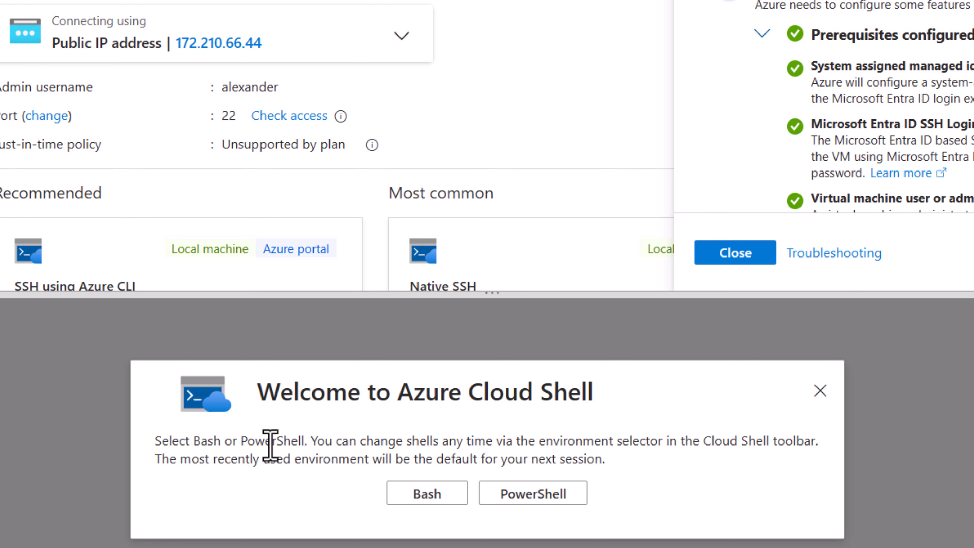
# - Start Cloud Shell in PowerShell with no storage account on the Free Tier subscription, declining the switch to Bash
pyautogui.click(535, 495)
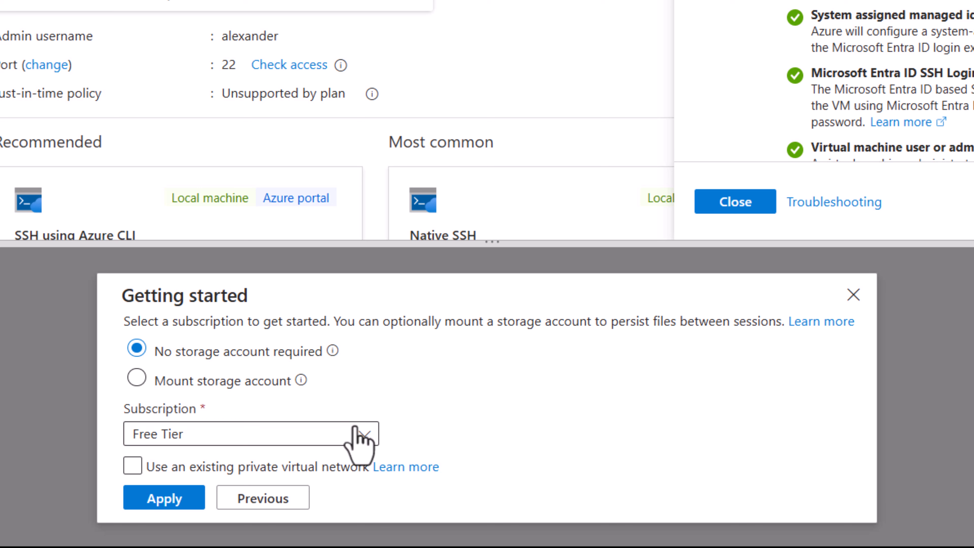
pyautogui.click(164, 500)
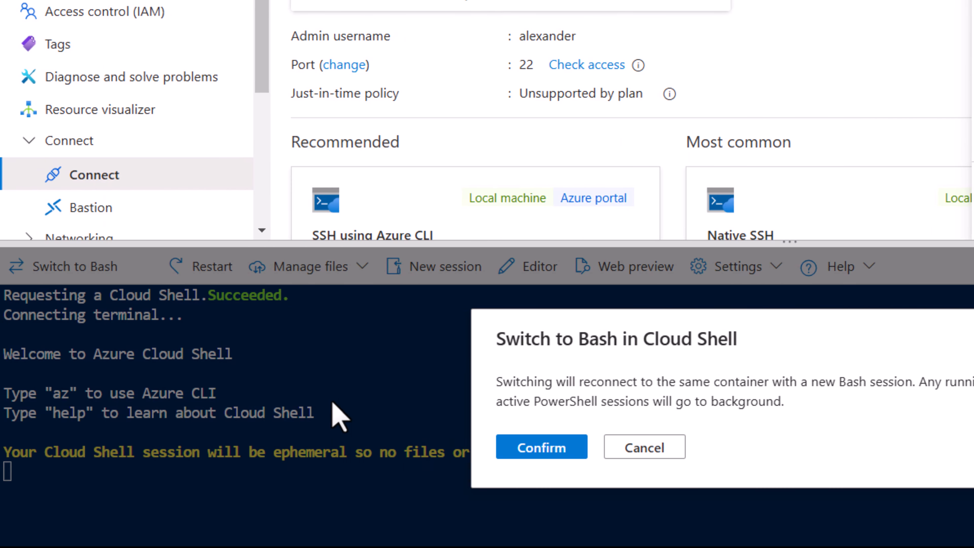
pyautogui.click(654, 460)
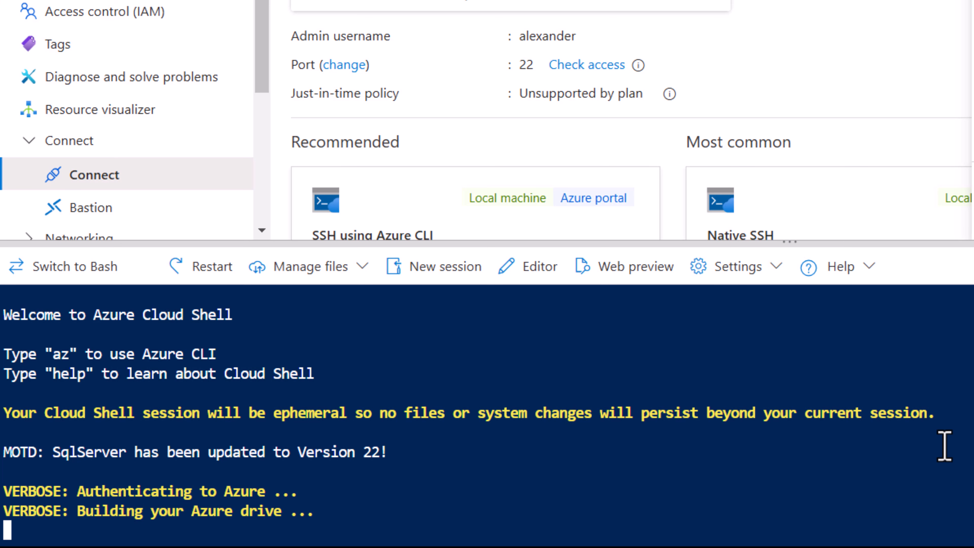
# - Run the az ssh vm command for the VM's resource group and name, and accept the host fingerprint with yes
pyautogui.hotkey('ctrl', 'v')
pyautogui.press('Return')
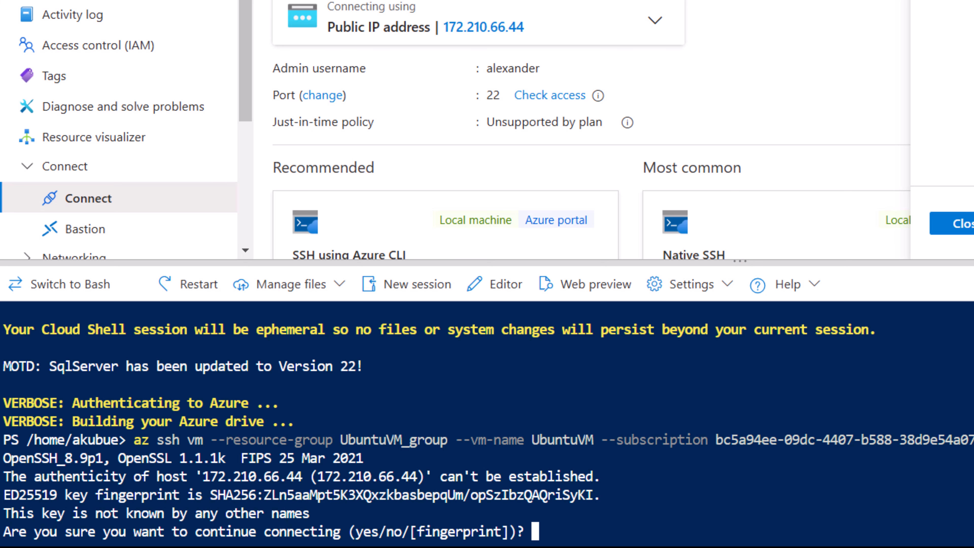
pyautogui.write('yes')
pyautogui.press('Return')
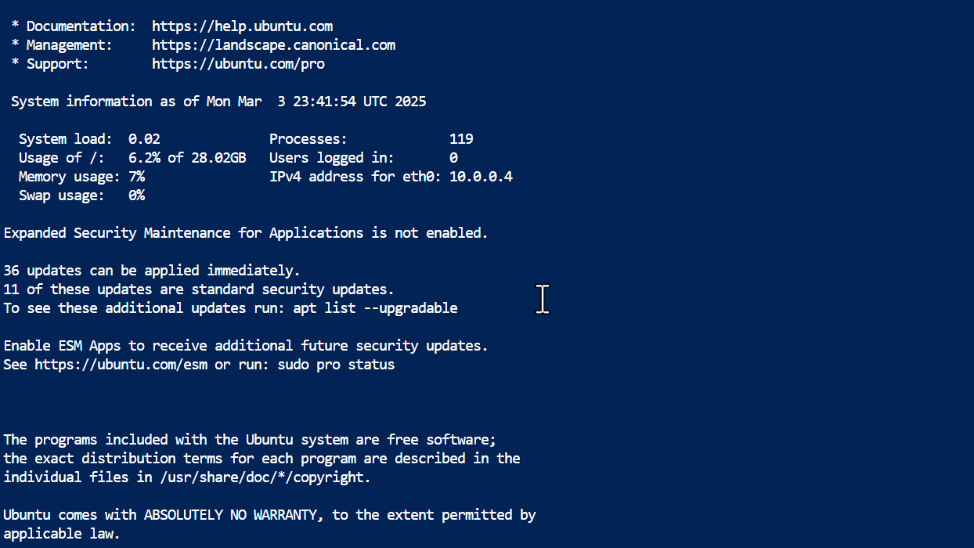
# - Enlarge the terminal text and list the home directory contents with ls -la
pyautogui.hotkey('ctrl', '=')
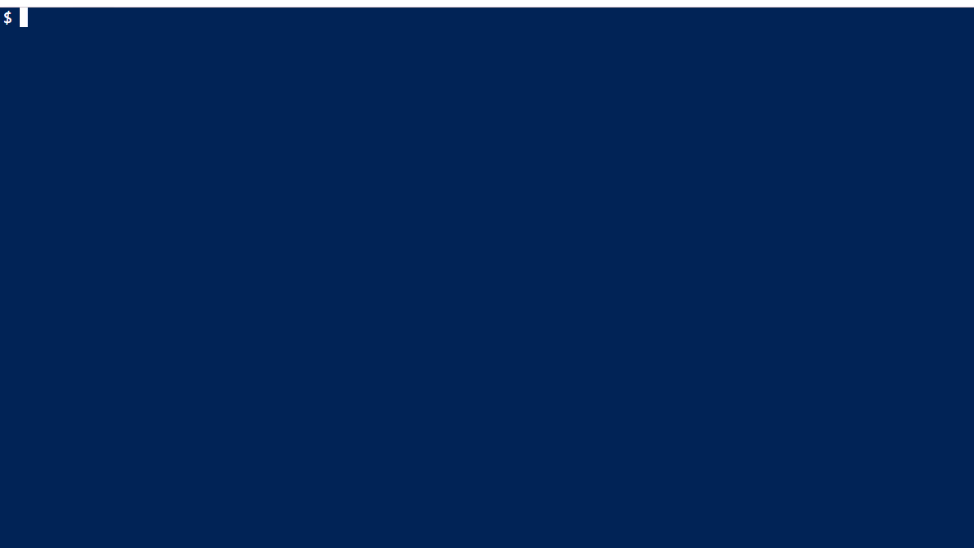
pyautogui.write('1')
pyautogui.write('s')
pyautogui.write(' -la')
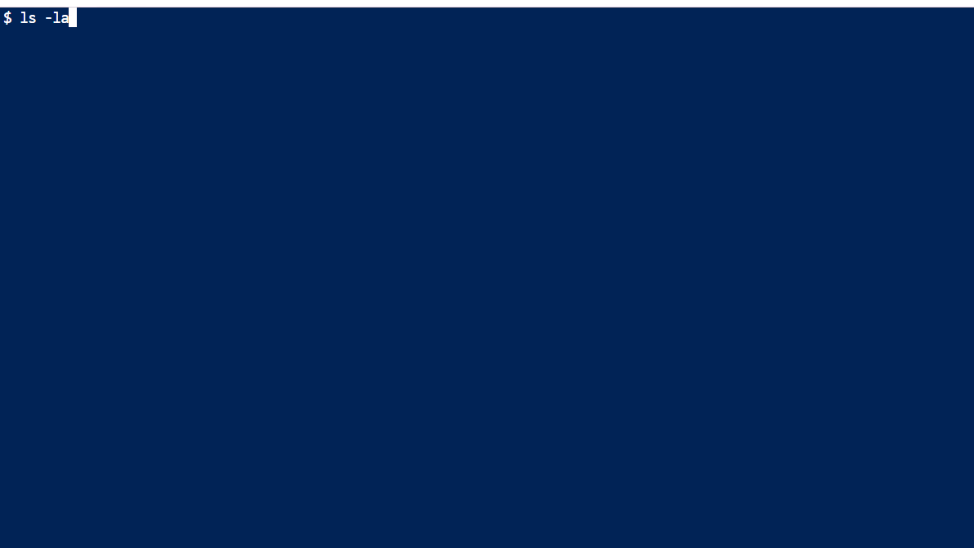
pyautogui.press('Return')
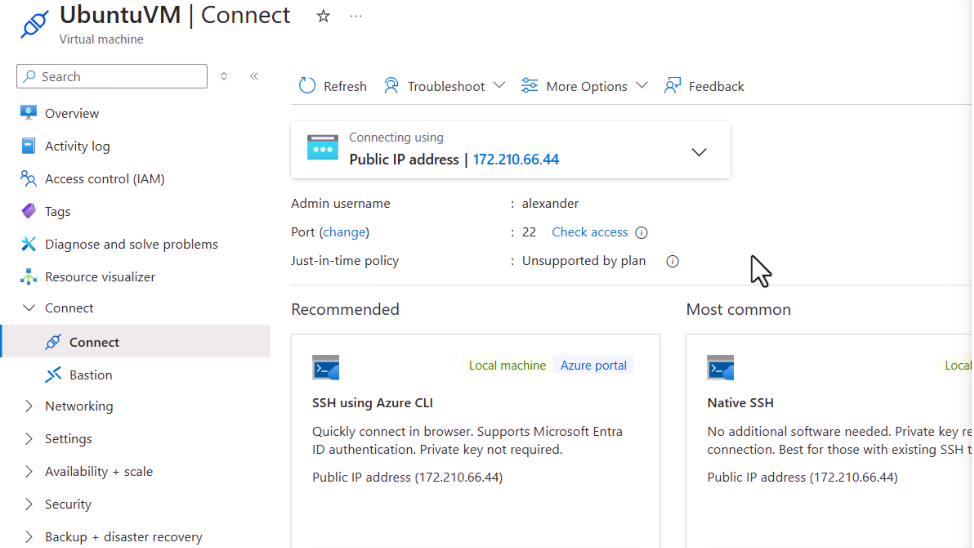
# - Copy the virtual machine's public IP address again from the Connect page
pyautogui.moveTo(535, 163)
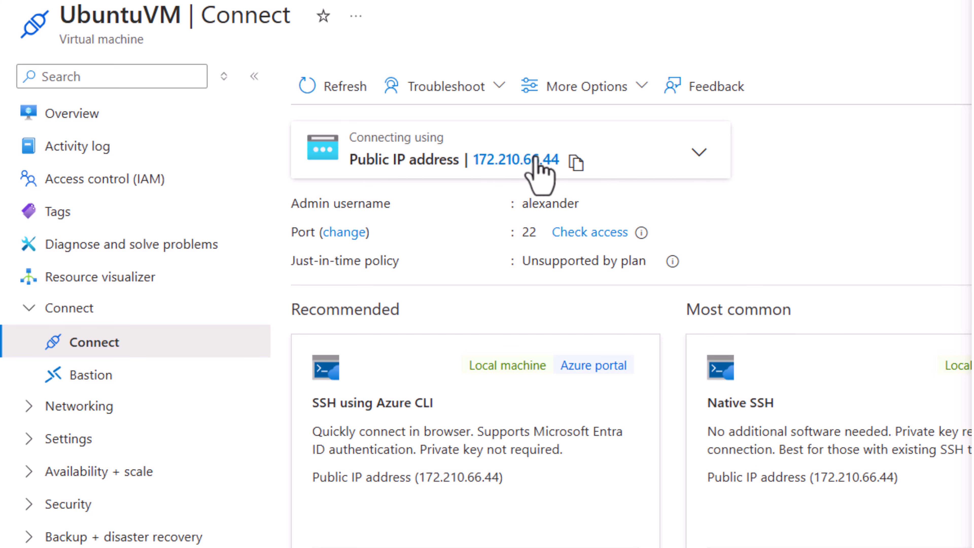
pyautogui.click(575, 163)
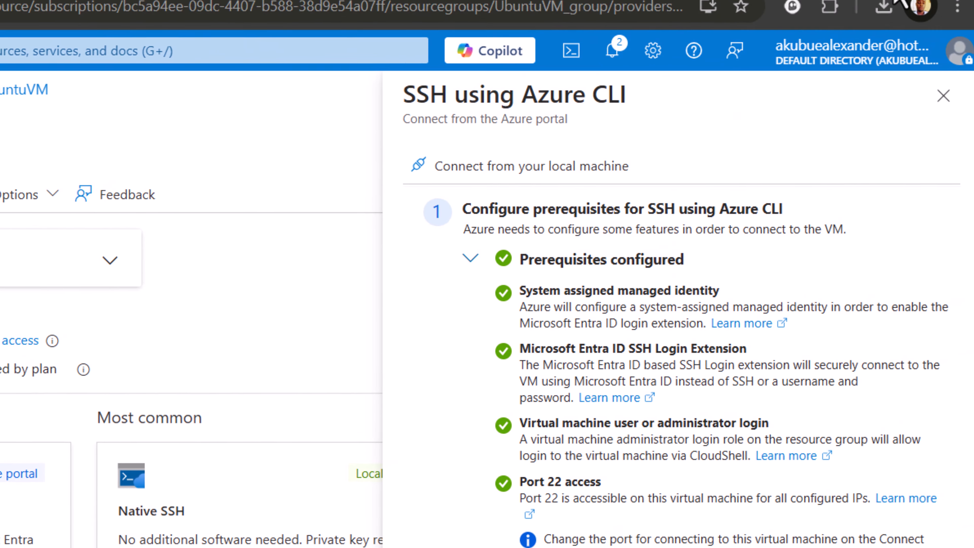
pyautogui.click(875, 8)
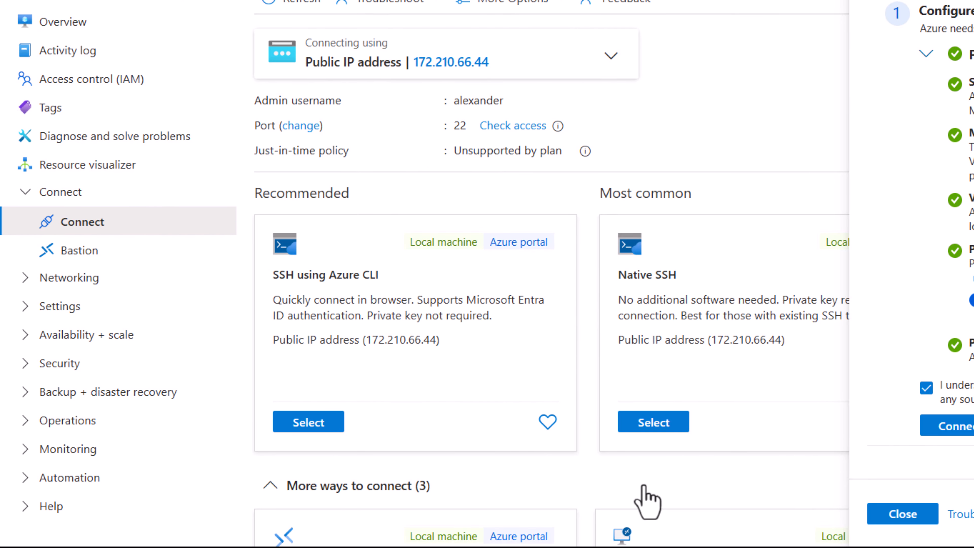
# - Search for PuTTYgen from the Windows Start menu and launch it
pyautogui.press('super')
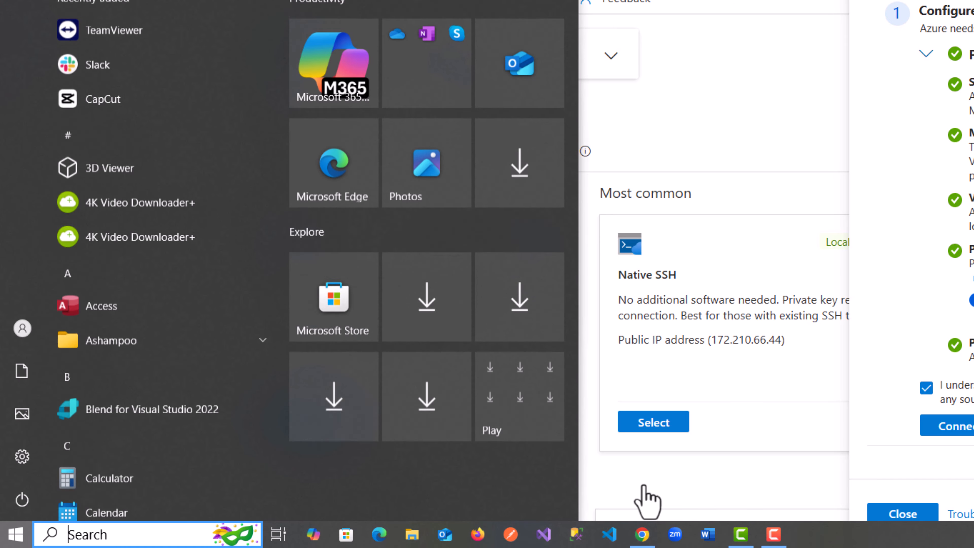
pyautogui.write('p')
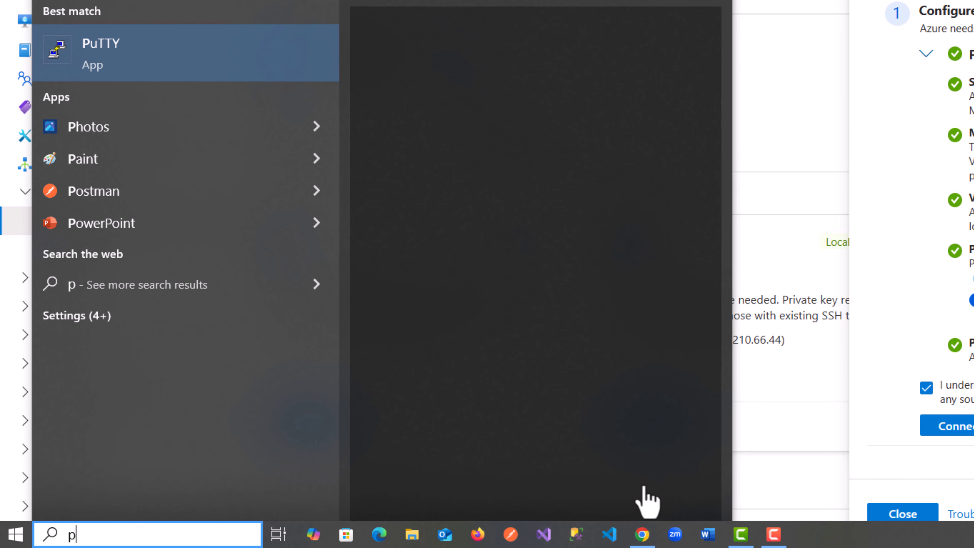
pyautogui.write('uttyg')
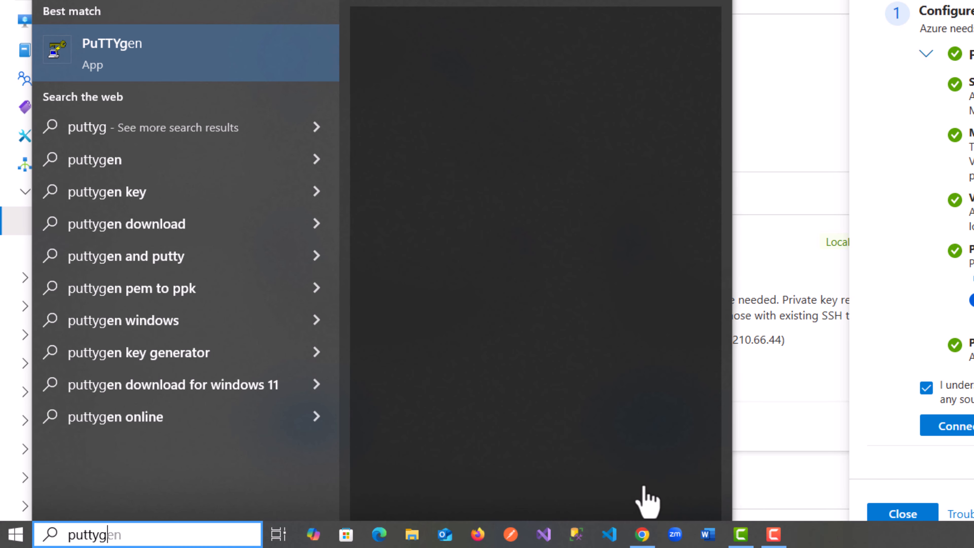
pyautogui.click(122, 65)
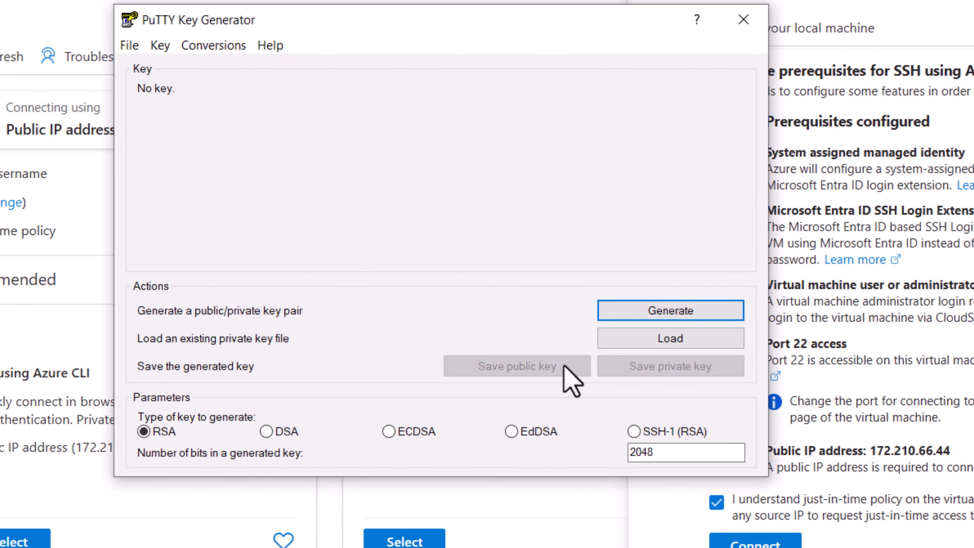
# - Load the alex_keypair.pem key from Downloads into PuTTYgen, showing all file types, and acknowledge the import notice
pyautogui.click(669, 351)
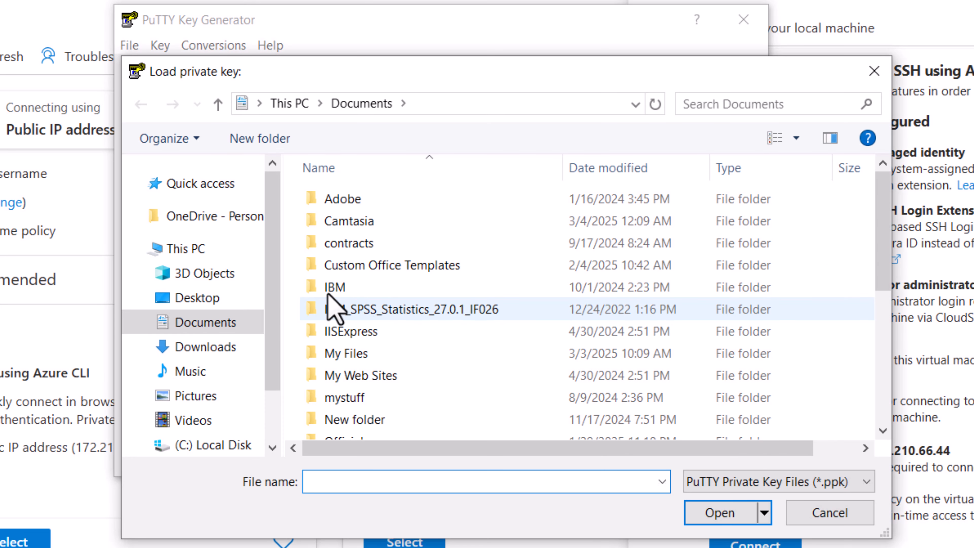
pyautogui.click(192, 356)
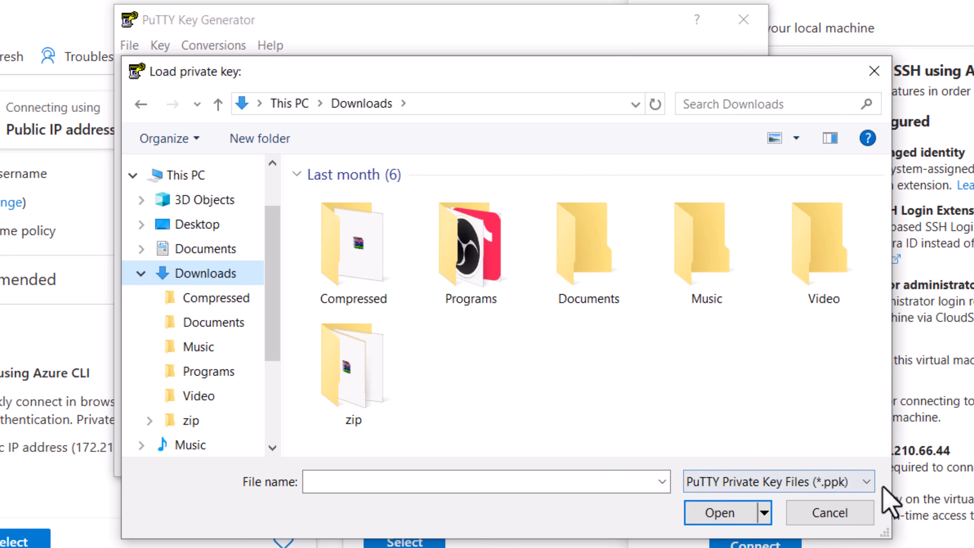
pyautogui.click(861, 481)
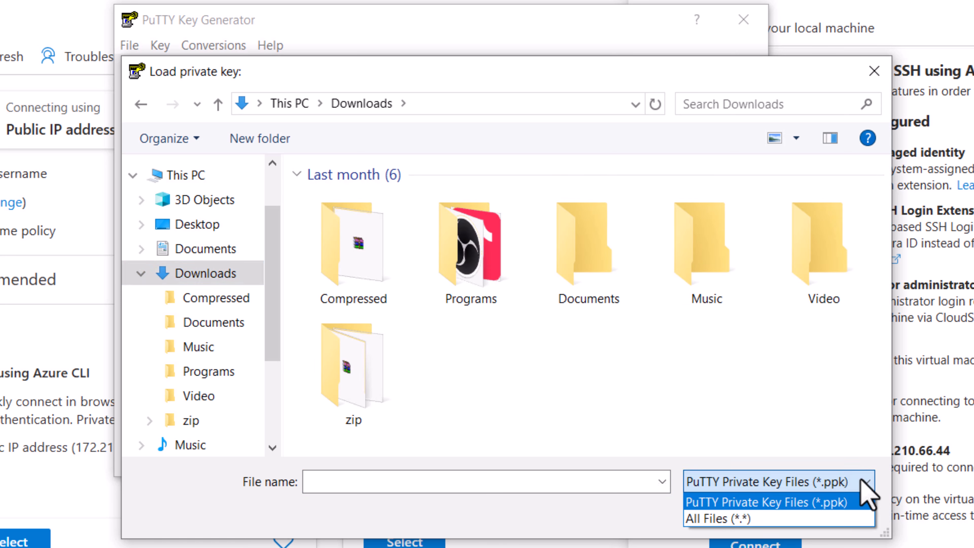
pyautogui.click(727, 515)
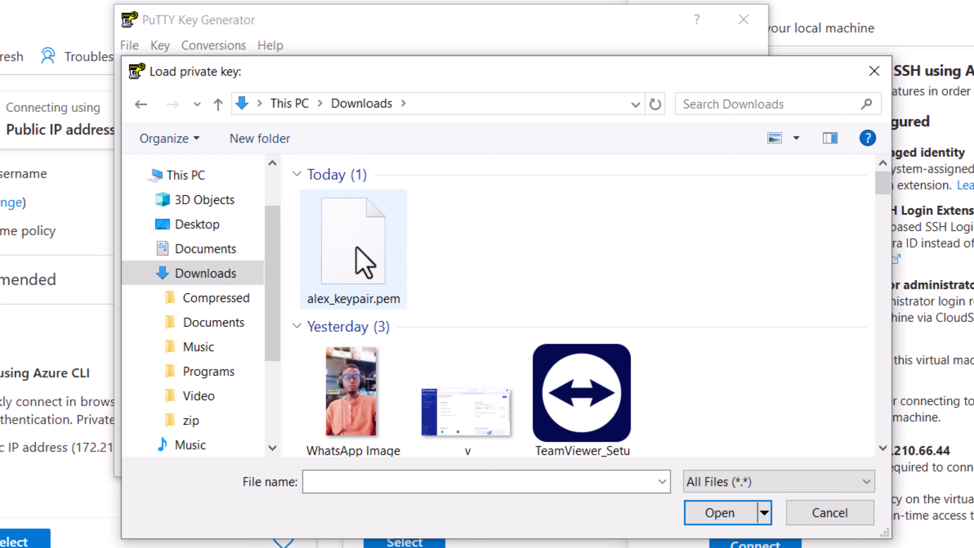
pyautogui.click(364, 265)
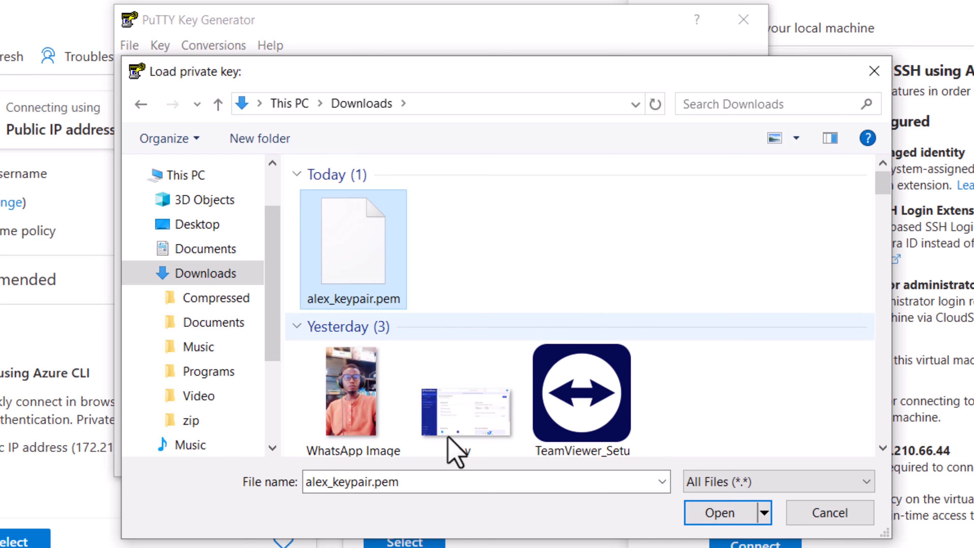
pyautogui.click(716, 514)
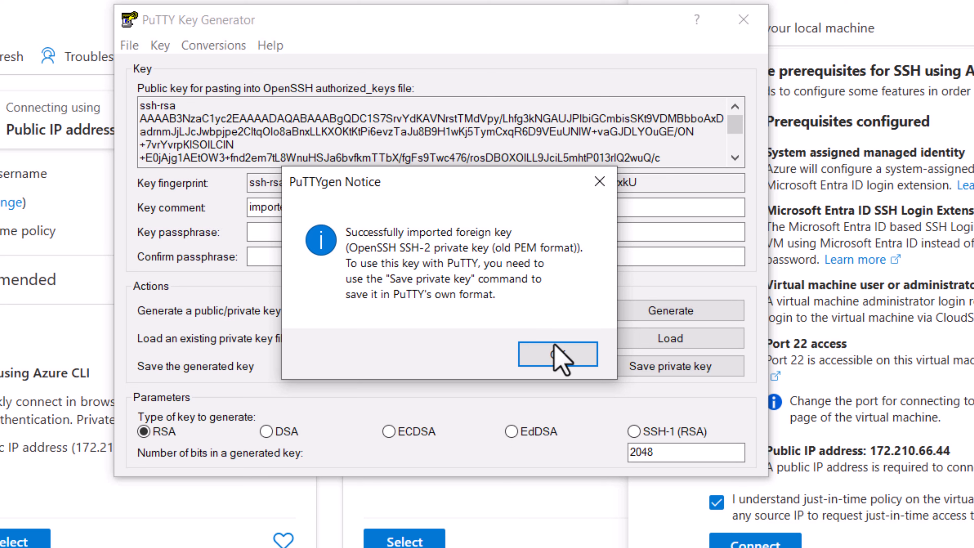
pyautogui.click(560, 356)
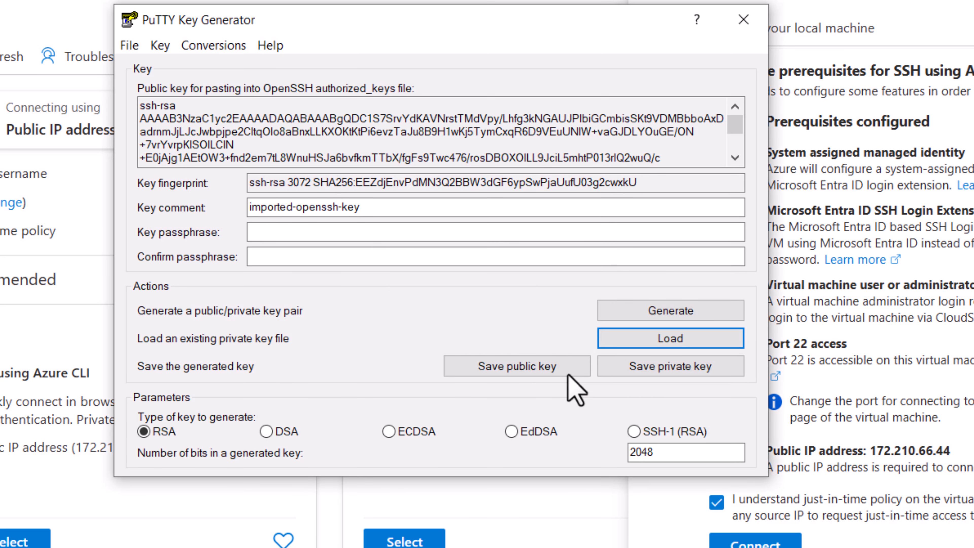
# - Save the private key without a passphrase as alex_keypair in PuTTY .ppk format in Downloads
pyautogui.click(673, 367)
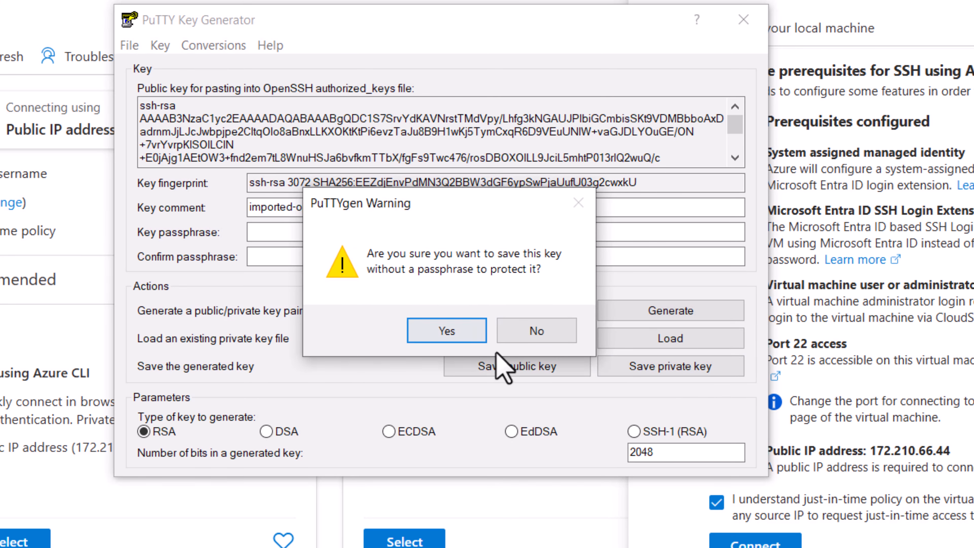
pyautogui.click(435, 337)
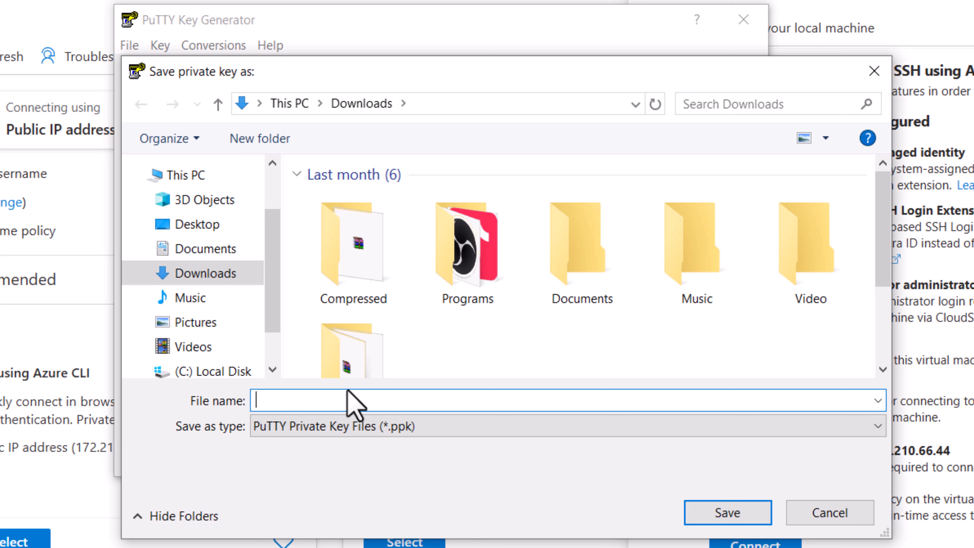
pyautogui.write('alex')
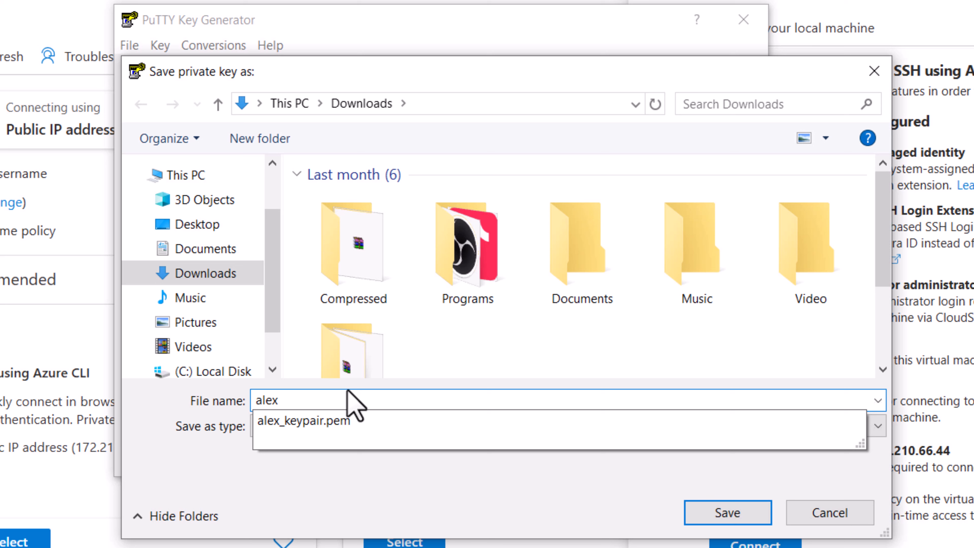
pyautogui.write('pp')
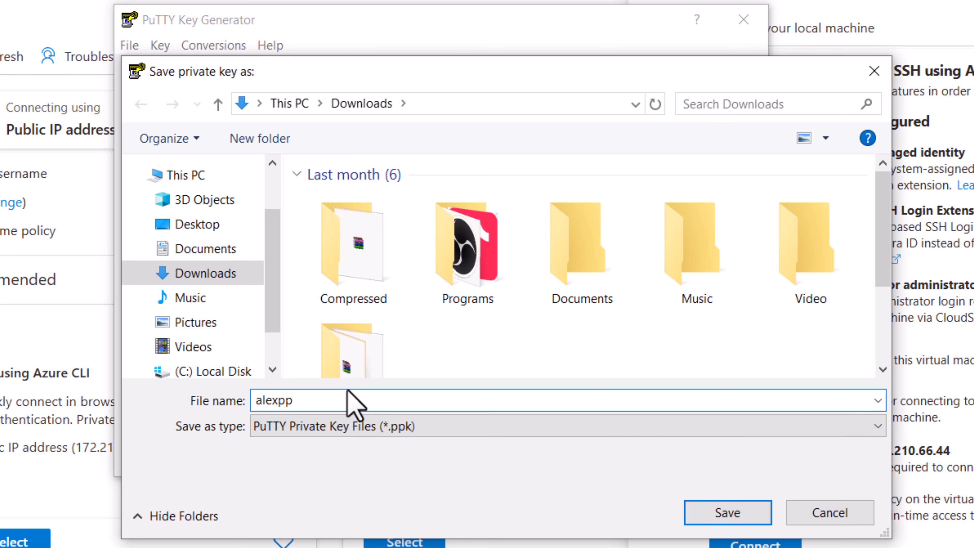
pyautogui.write('k')
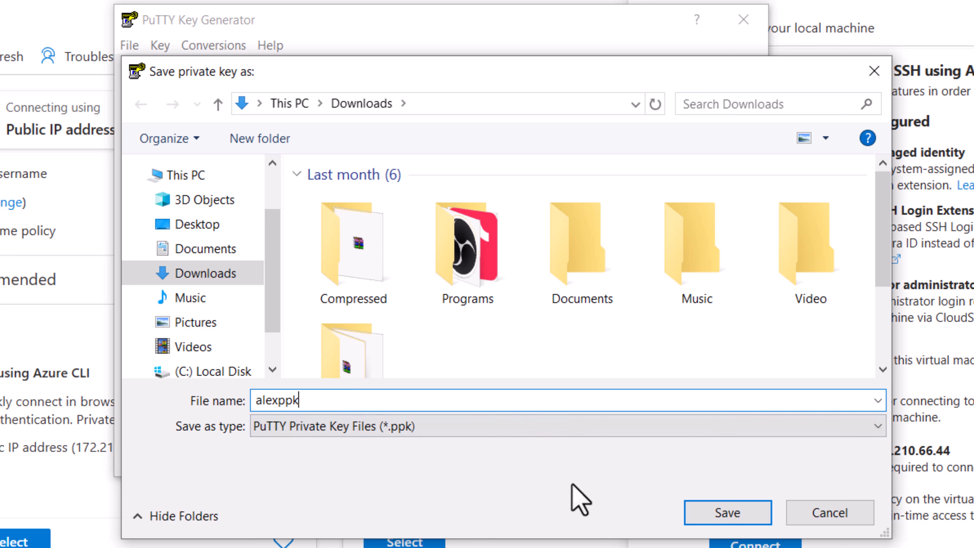
pyautogui.press('BackSpace')
pyautogui.press('BackSpace')
pyautogui.press('BackSpace')
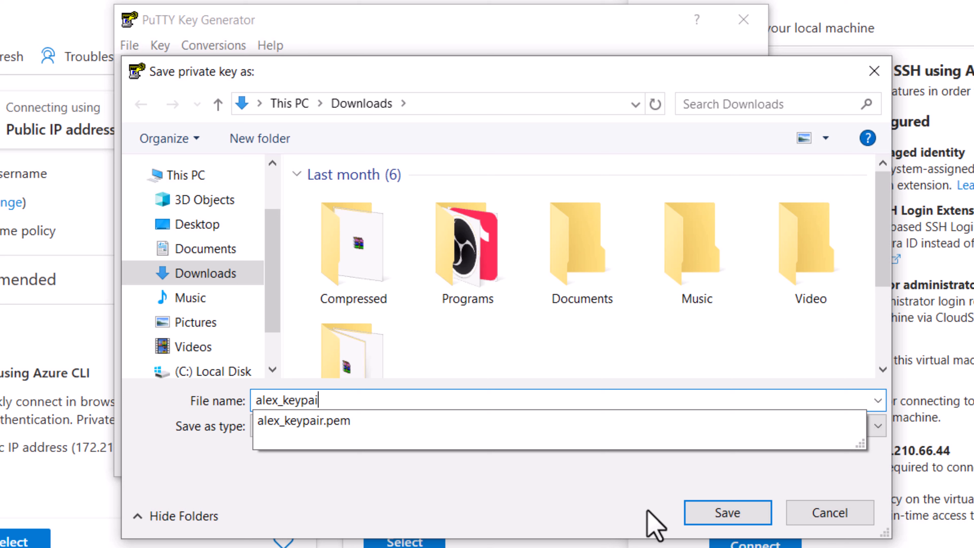
pyautogui.click(721, 514)
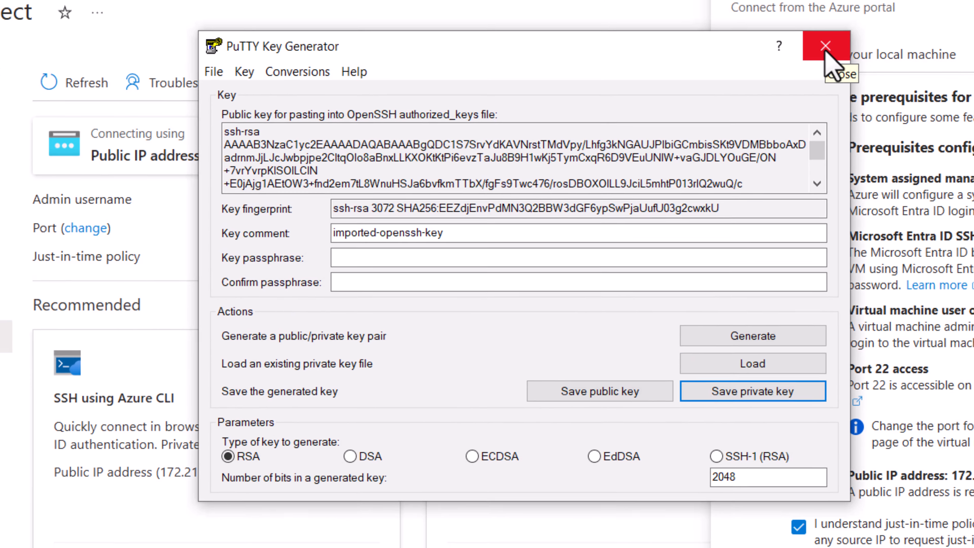
# - Search for PuTTY from the Start menu and launch it
pyautogui.press('super')
pyautogui.write('putty')
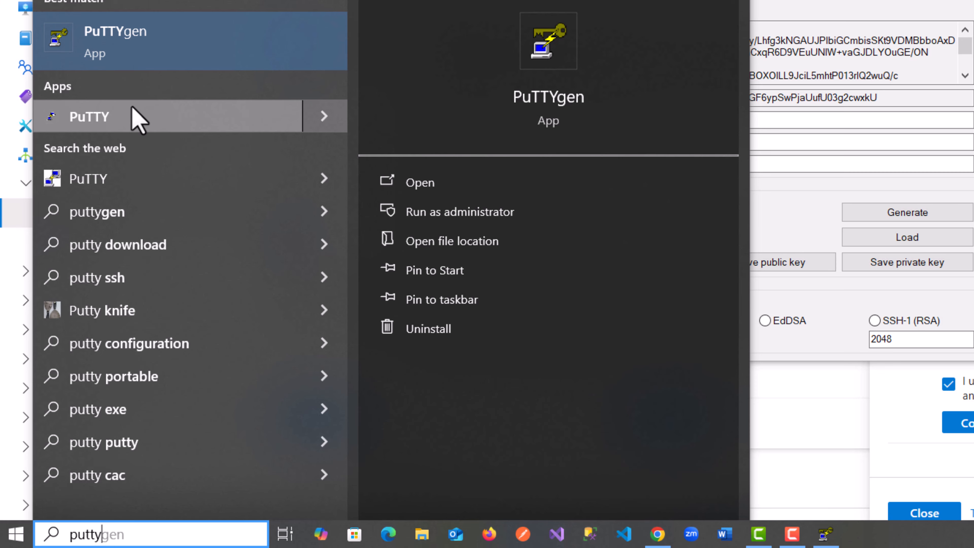
pyautogui.click(126, 123)
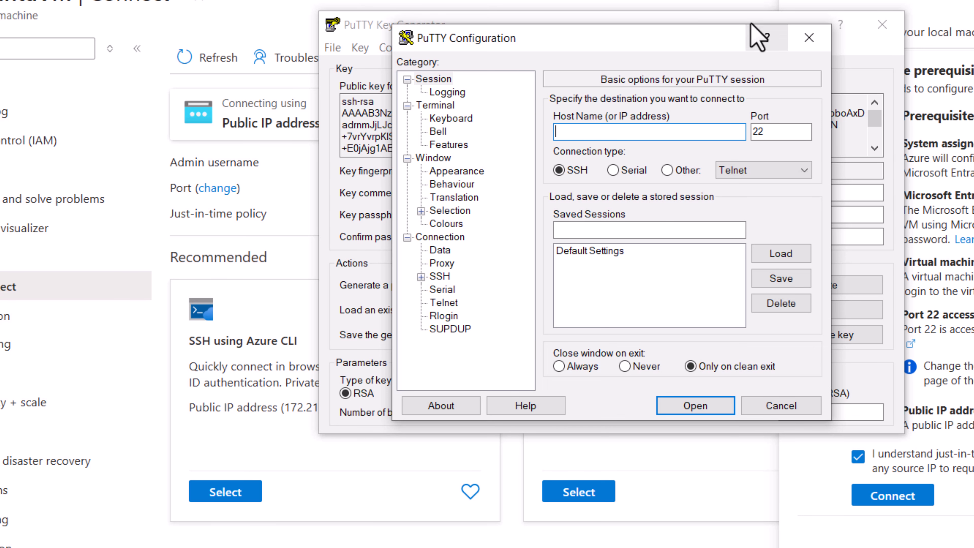
# - Copy the virtual machine's public IP address from the Connect page
pyautogui.click(567, 3)
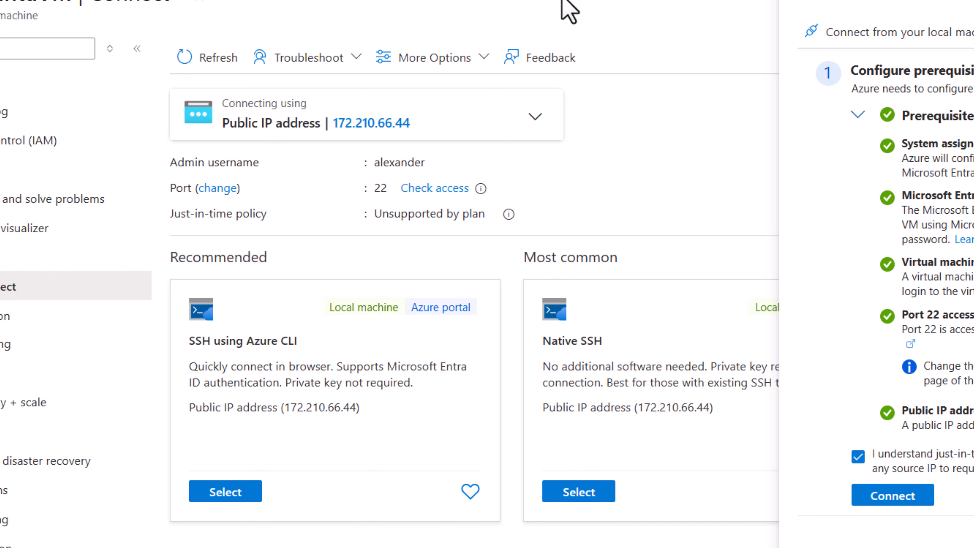
pyautogui.moveTo(408, 127)
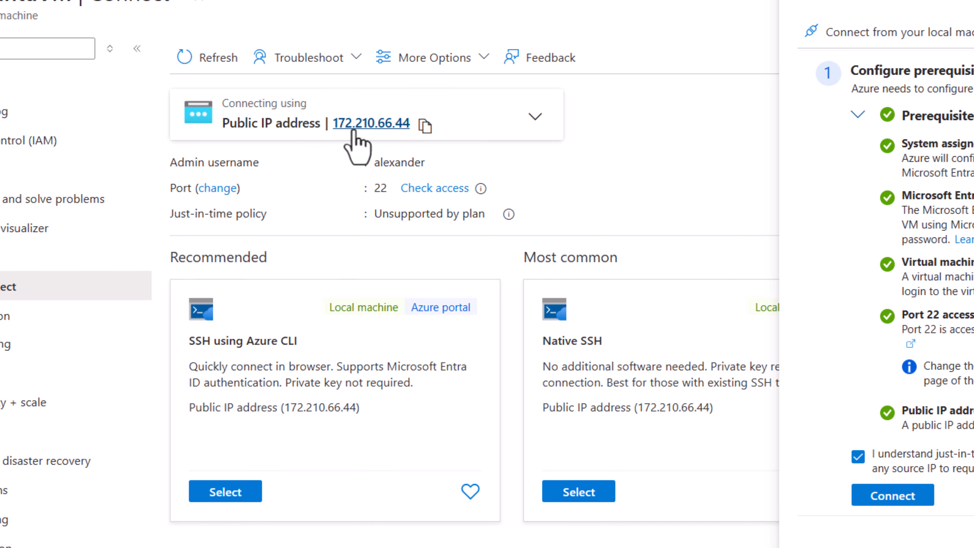
pyautogui.click(425, 125)
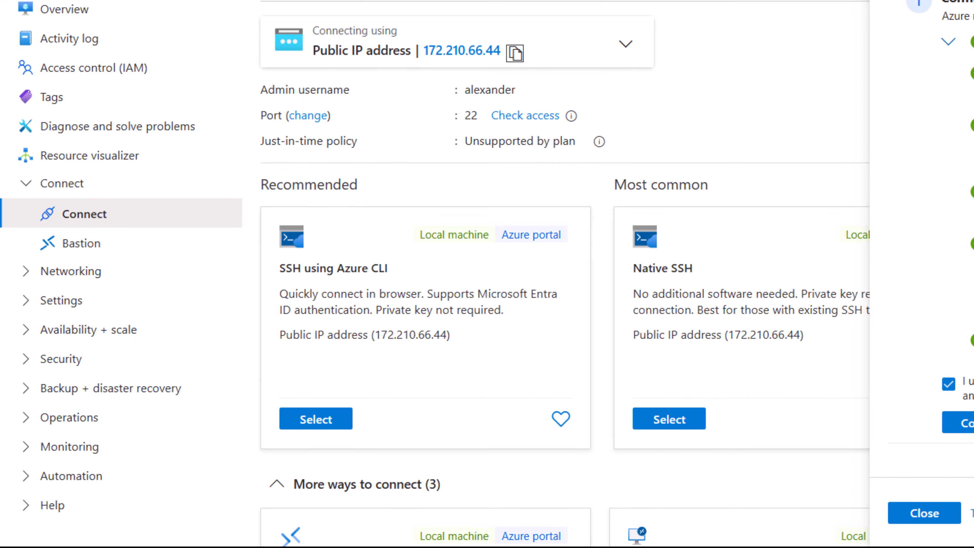
# - Return to the PuTTY configuration and paste 172.210.66.44 as the host name
pyautogui.press('super')
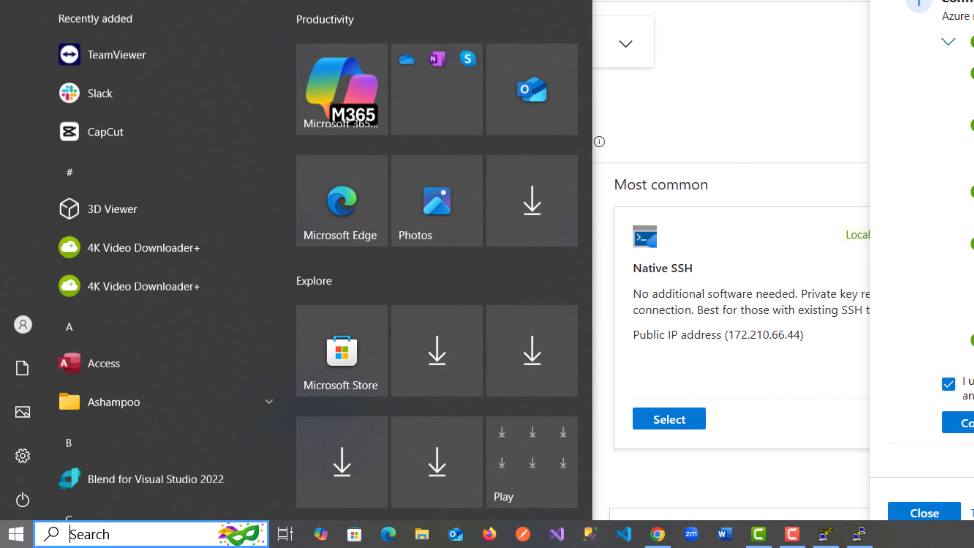
pyautogui.write('put')
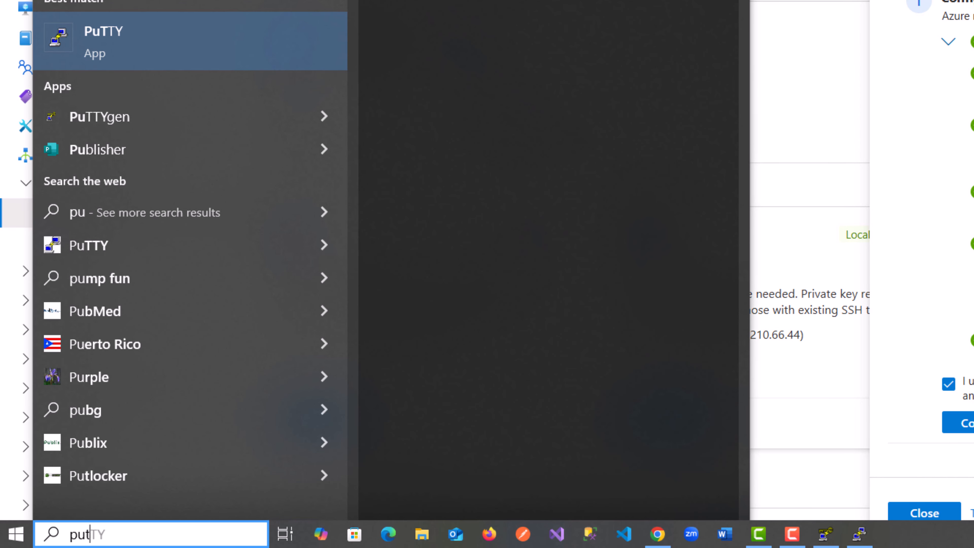
pyautogui.click(303, 39)
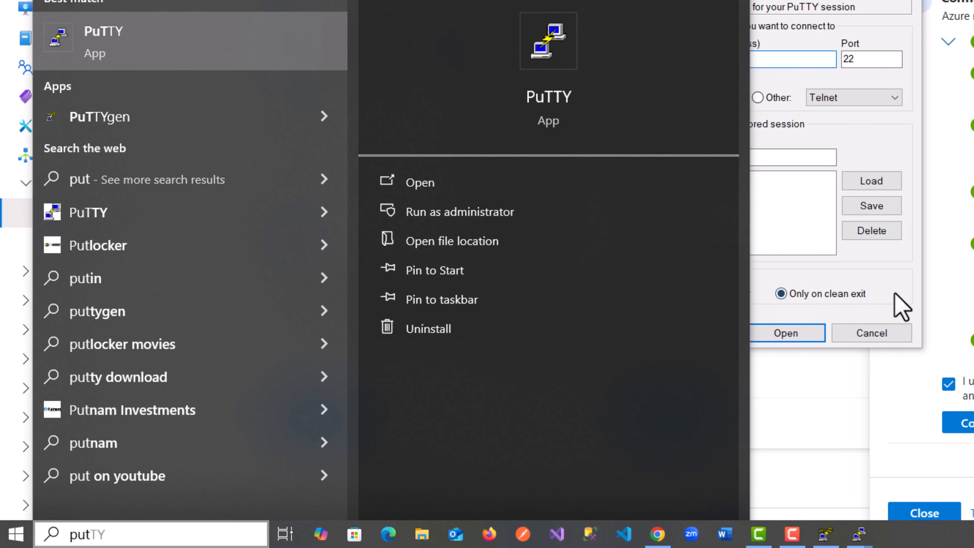
pyautogui.click(828, 61)
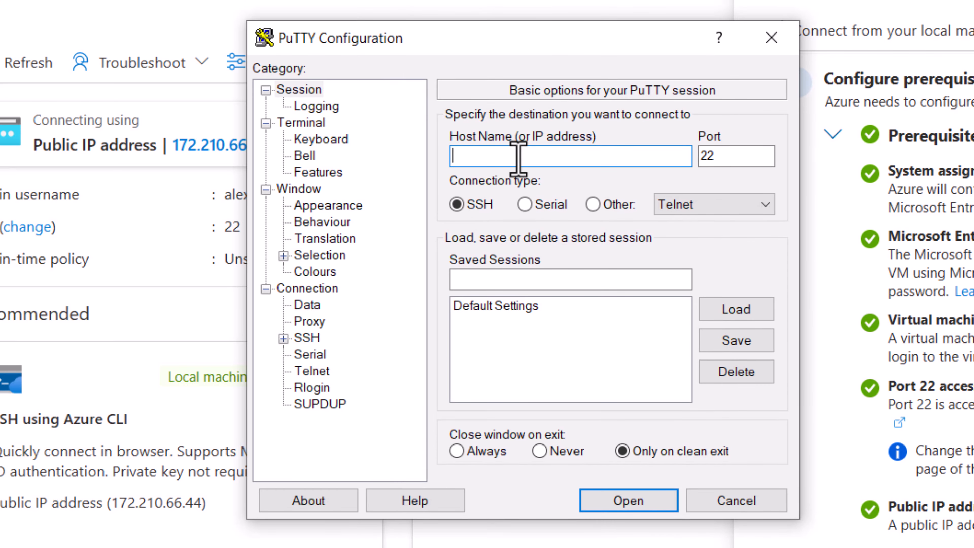
pyautogui.hotkey('ctrl', 'v')
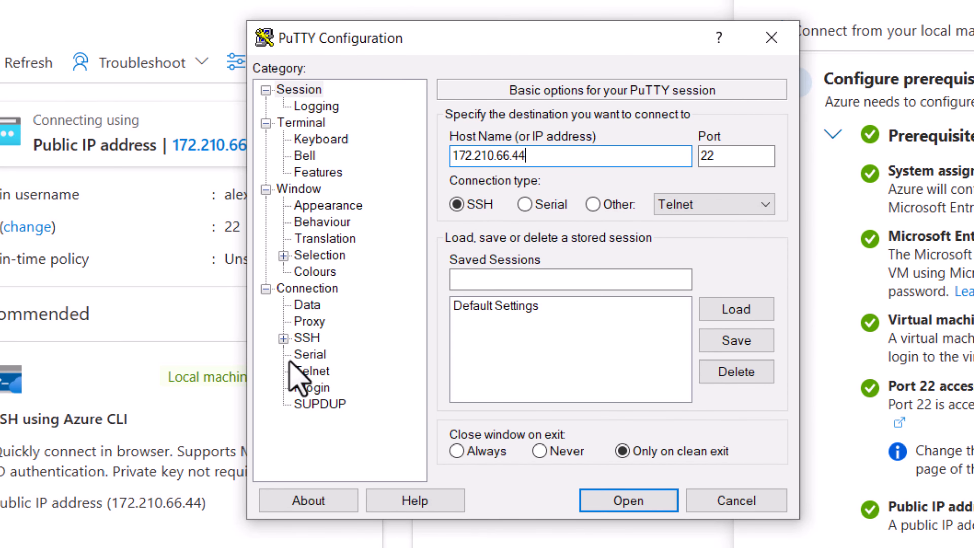
# - Set the alex_keypair .ppk file as the private key under SSH Auth Credentials
pyautogui.click(283, 339)
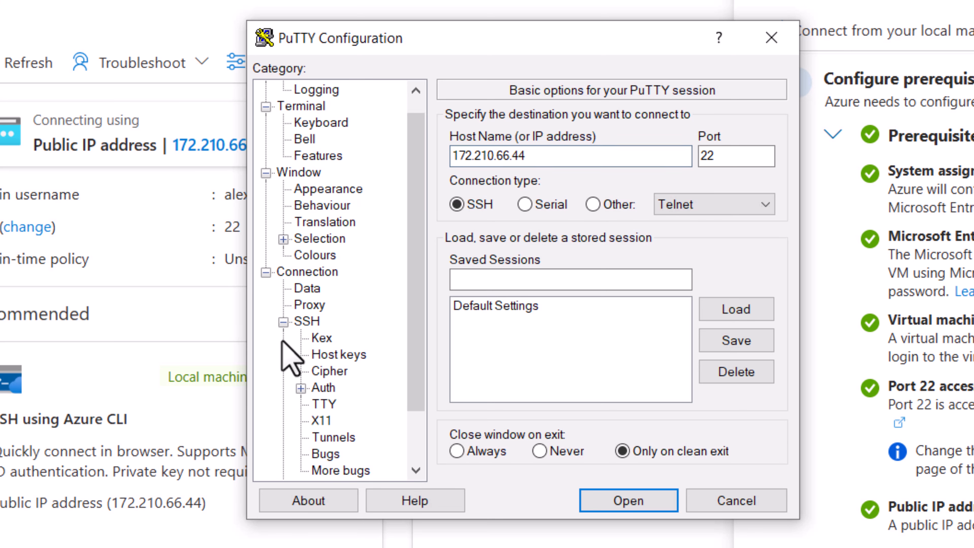
pyautogui.click(301, 389)
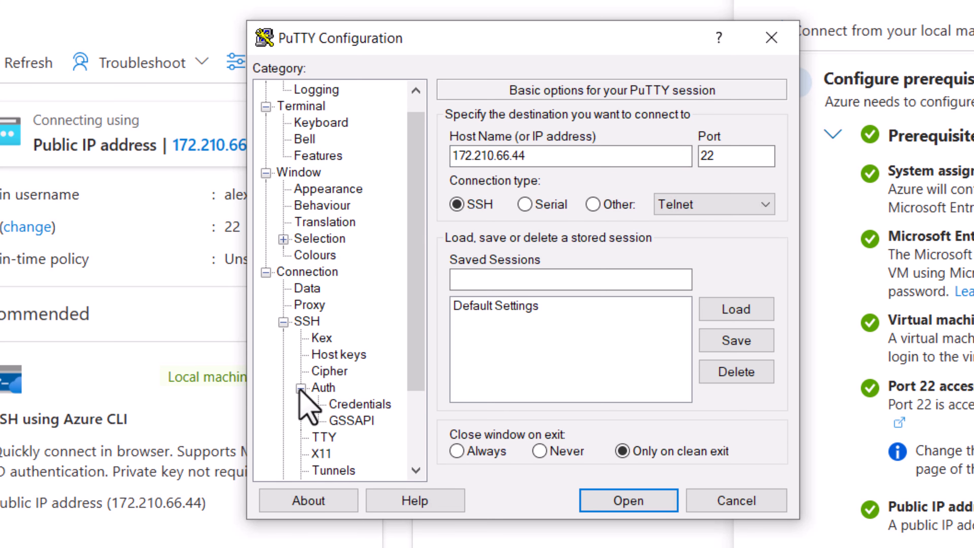
pyautogui.click(360, 404)
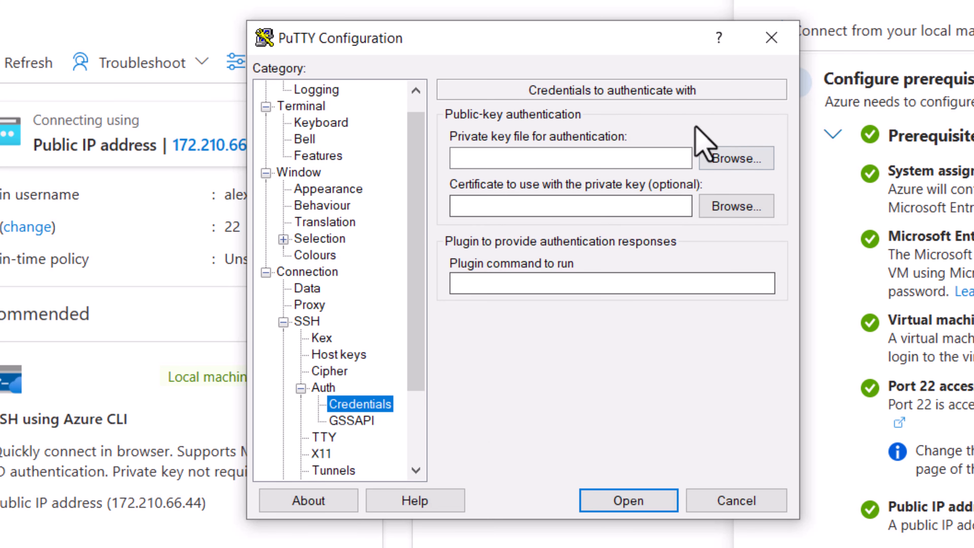
pyautogui.click(737, 160)
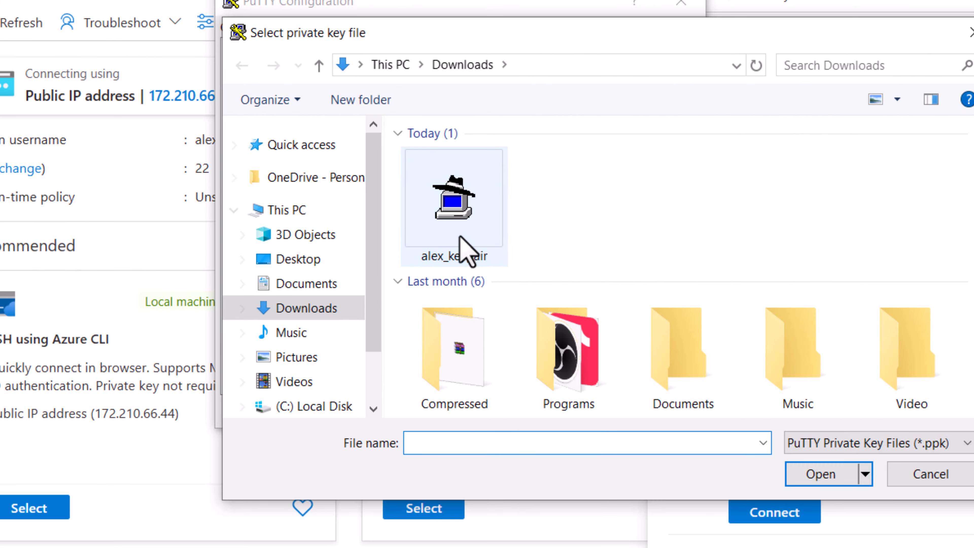
pyautogui.click(523, 304)
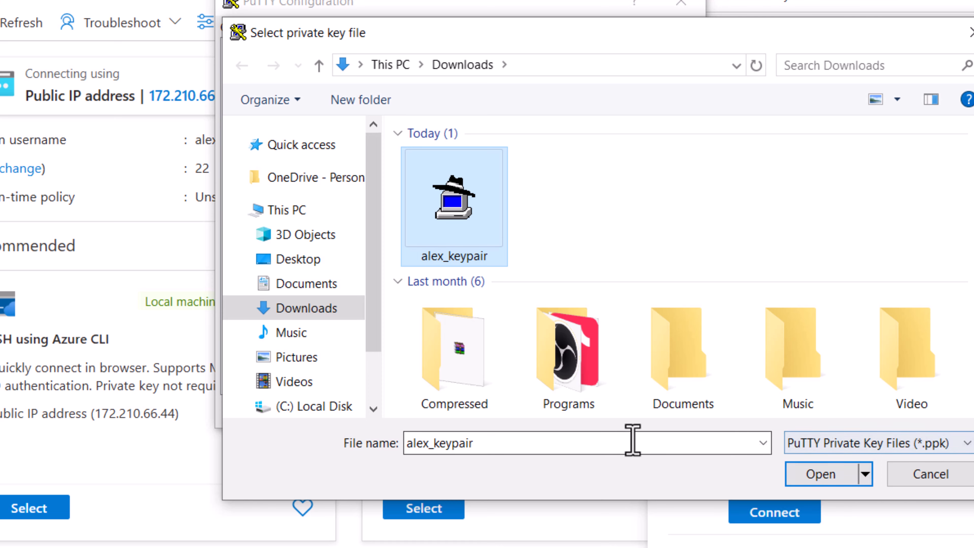
pyautogui.click(820, 474)
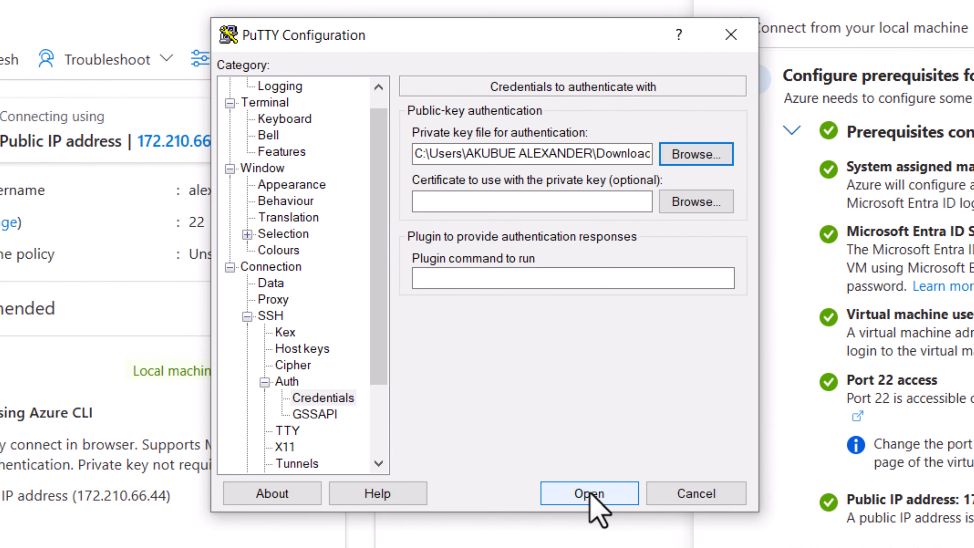
# - Open the SSH session and log in with the VM's admin username
pyautogui.click(553, 411)
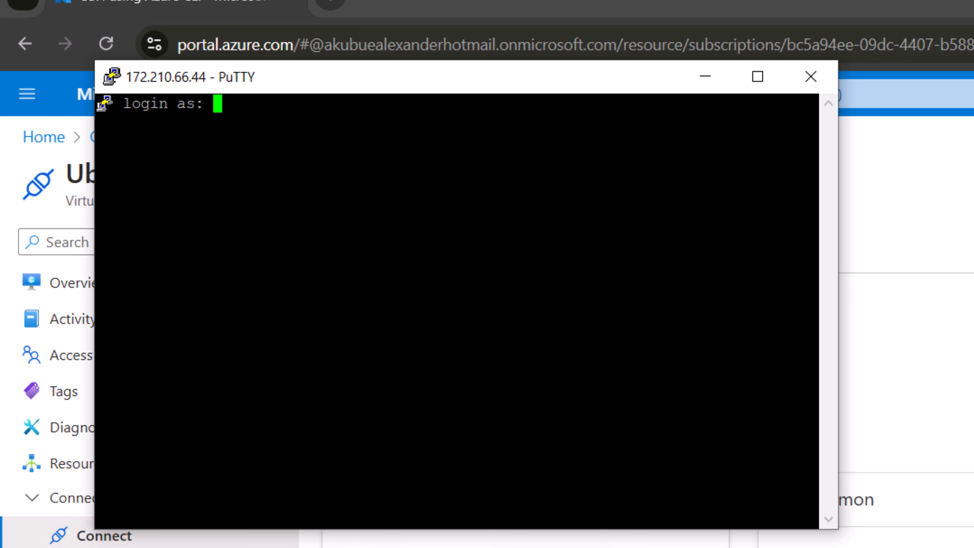
pyautogui.write('alexander')
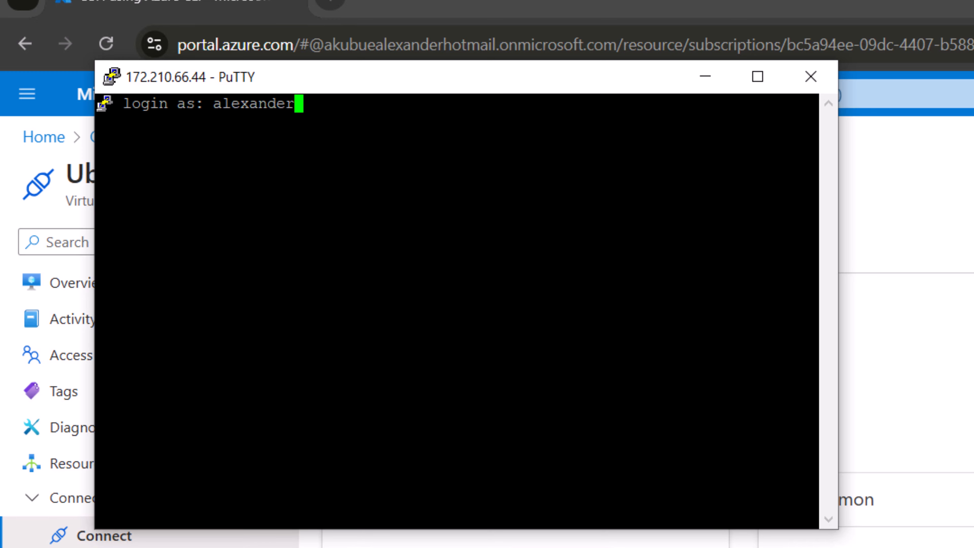
pyautogui.press('Return')
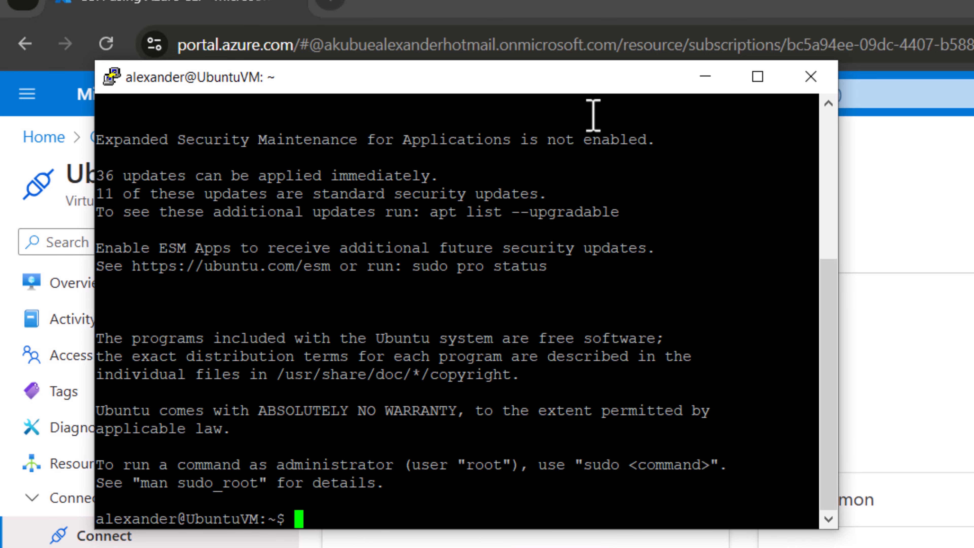
# - Maximize the PuTTY terminal and list the home directory contents with ls -la
pyautogui.click(757, 77)
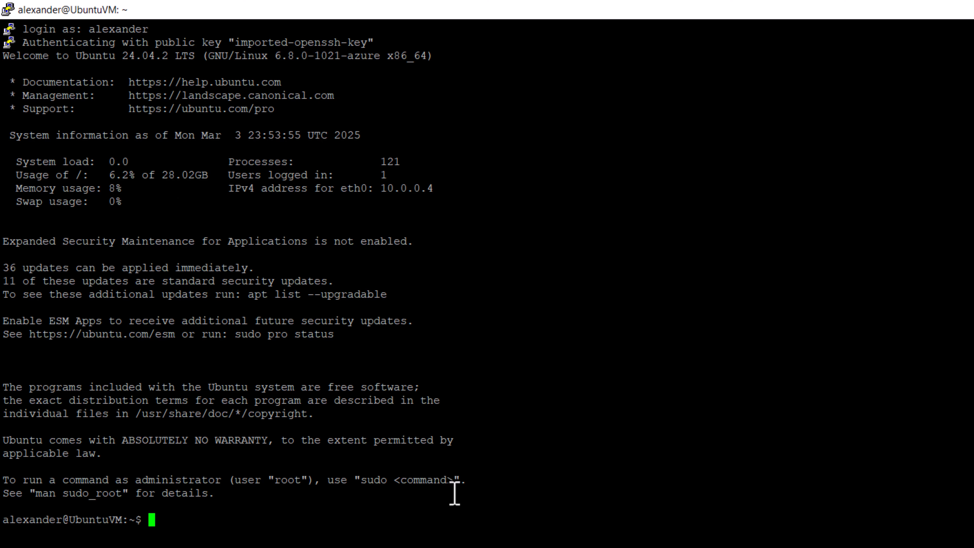
pyautogui.write('ls -')
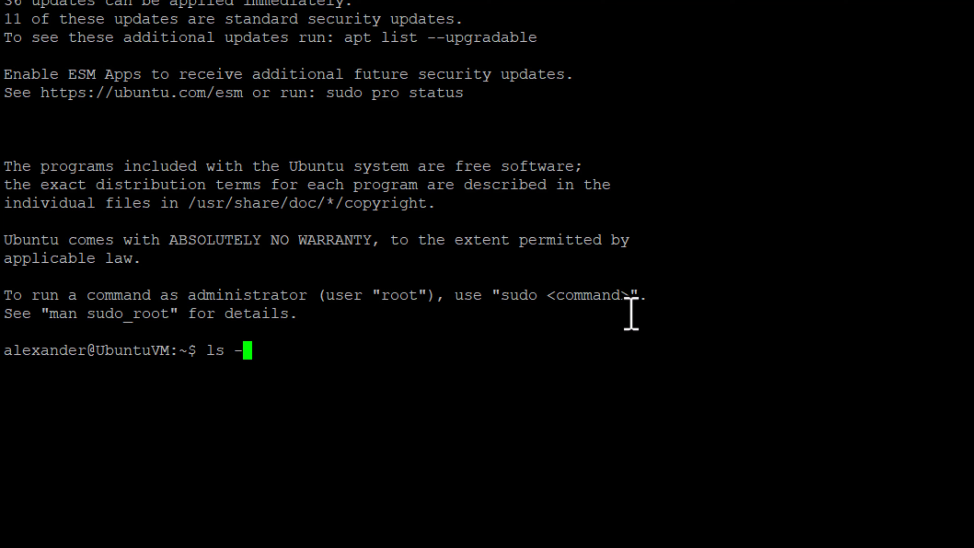
pyautogui.write('la')
pyautogui.press('Return')
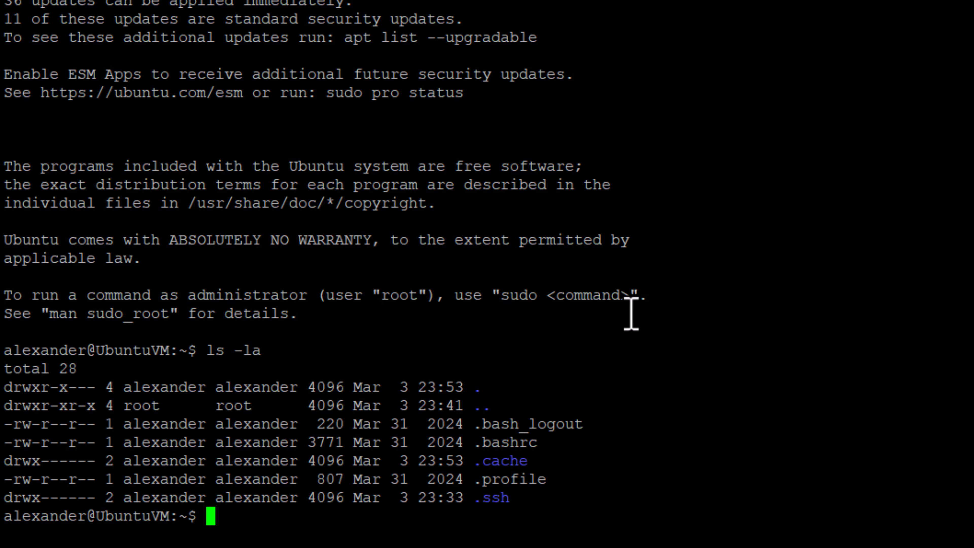